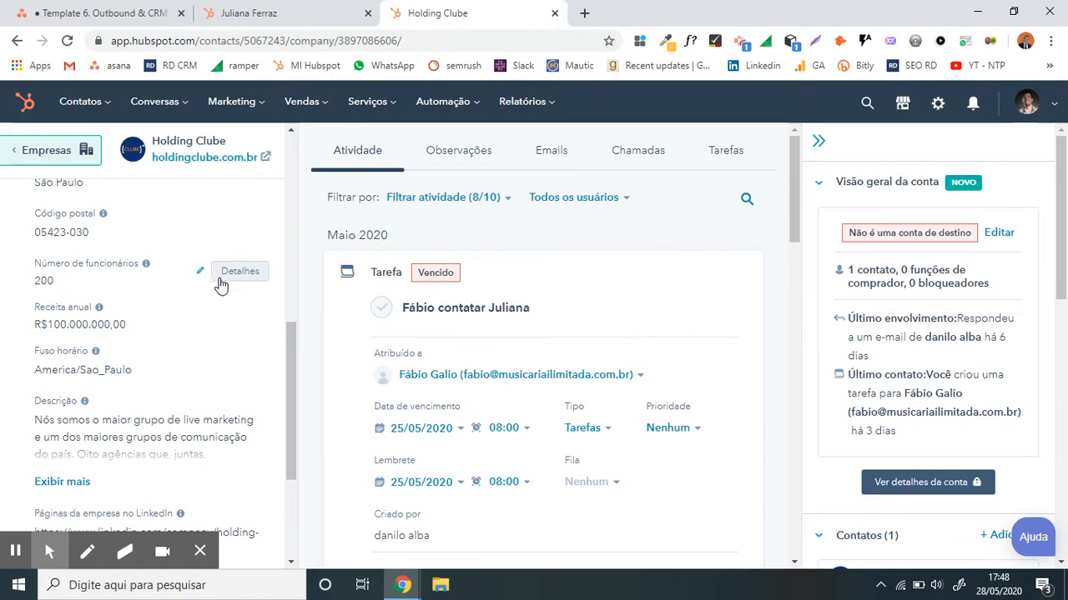
scroll(186, 400, down, 2)
scroll(159, 392, up, 2)
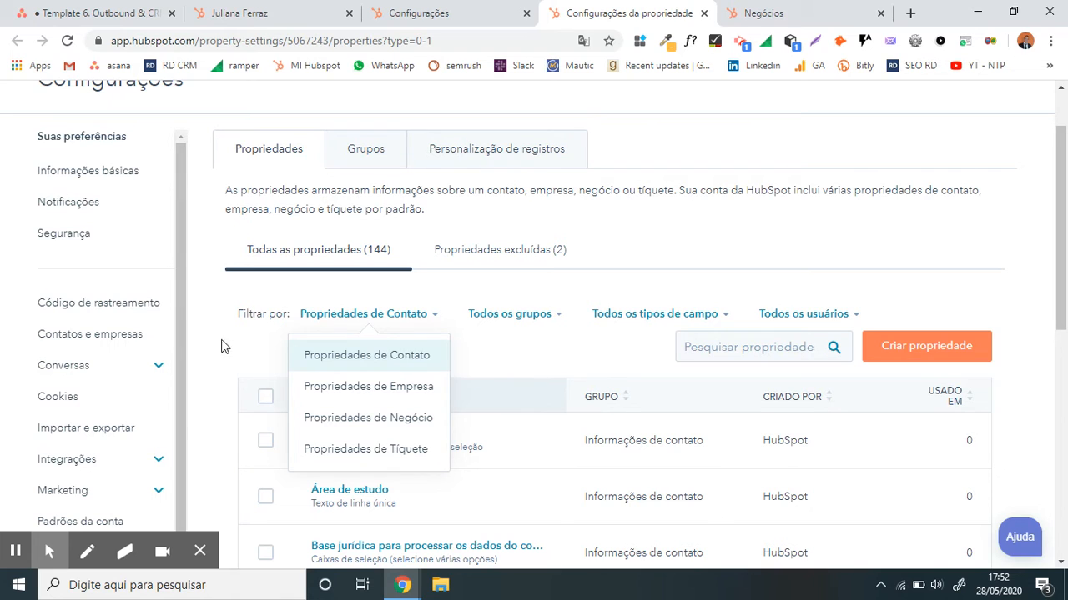
- Switch the property list to company properties (Propriedades de Empresa) and look over the existing entries
click(404, 388)
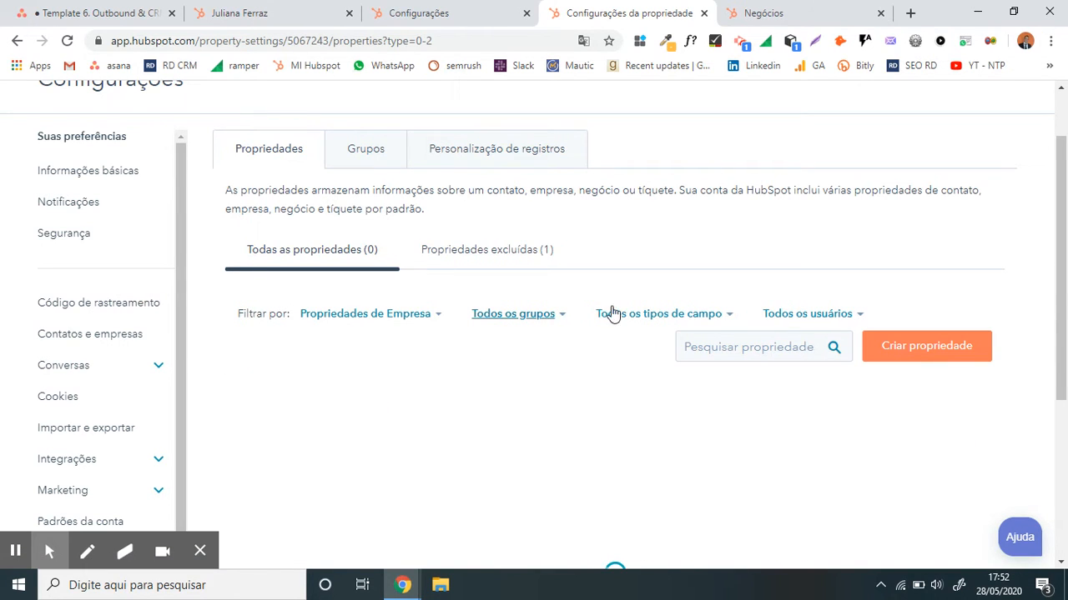
scroll(478, 383, down, 2)
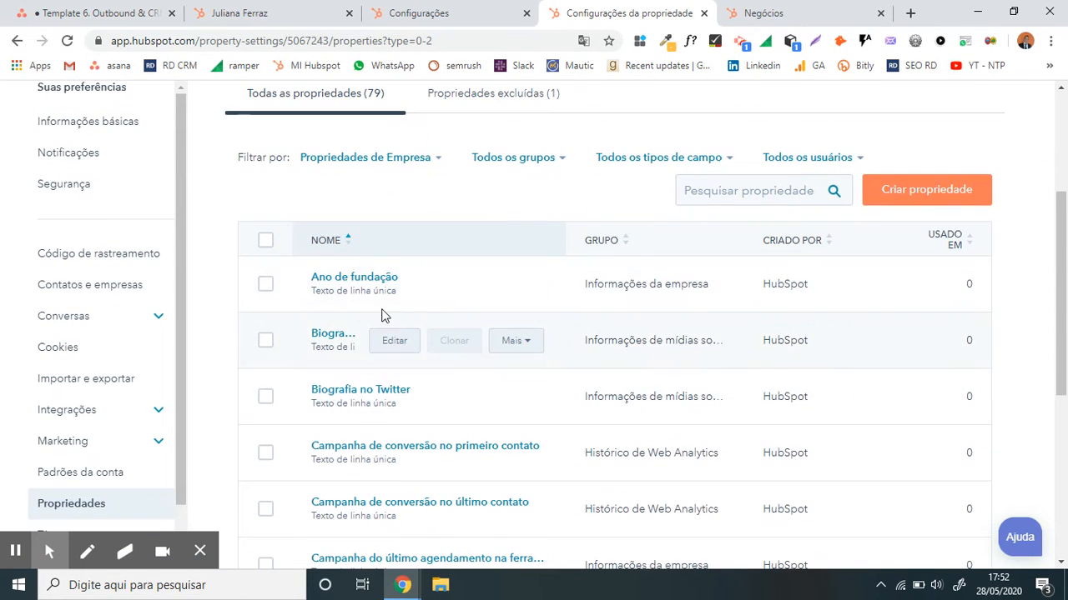
scroll(379, 307, down, 1)
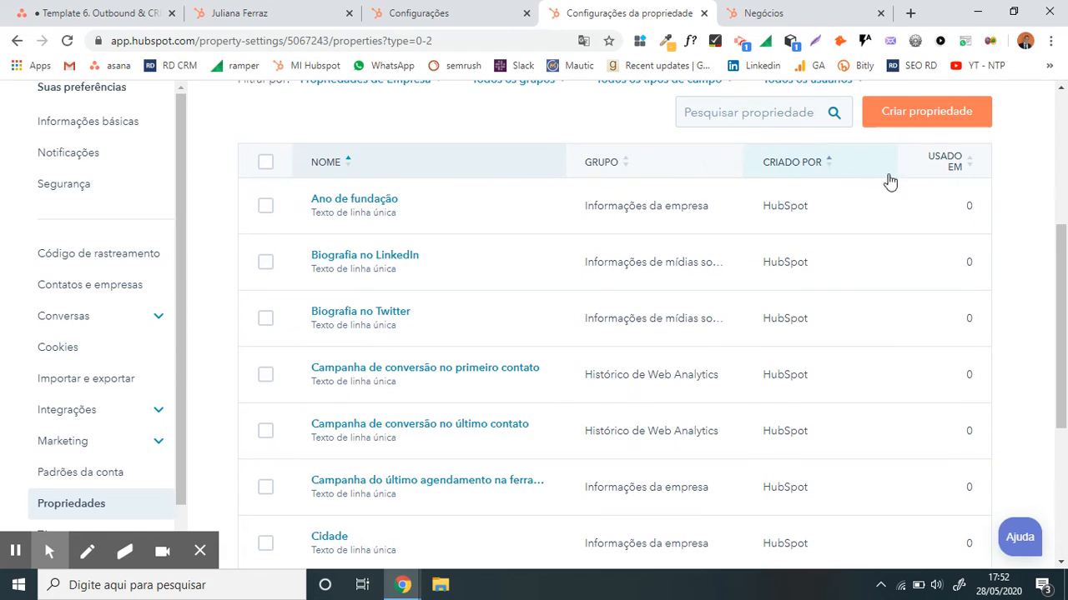
scroll(800, 312, up, 3)
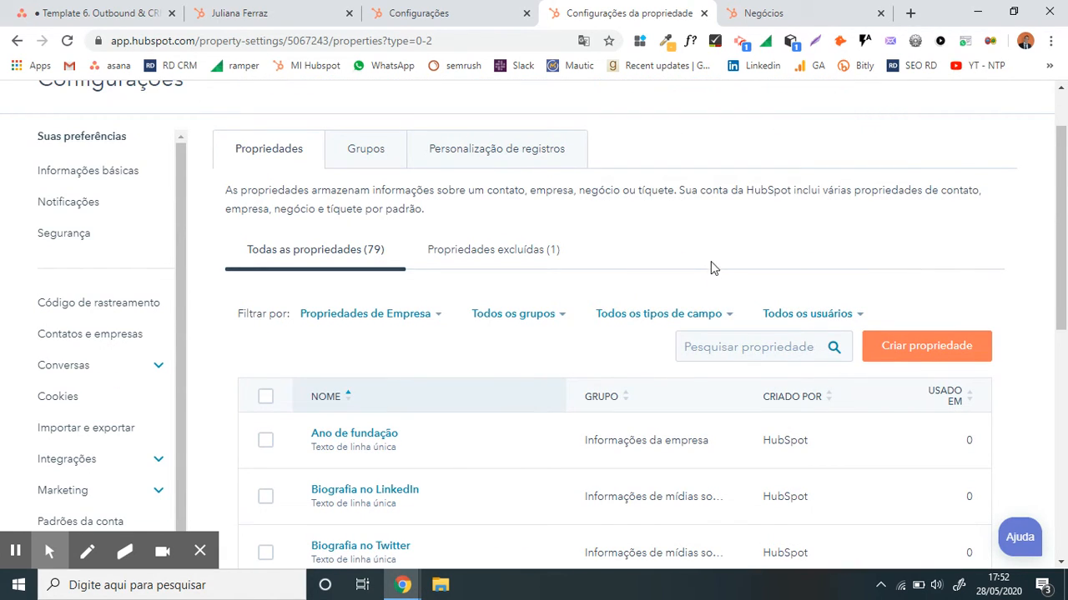
scroll(708, 263, up, 1)
scroll(708, 276, down, 1)
- Start a new company property in the group Informações da empresa with the label "fase das empresas" and continue to the field type
click(917, 355)
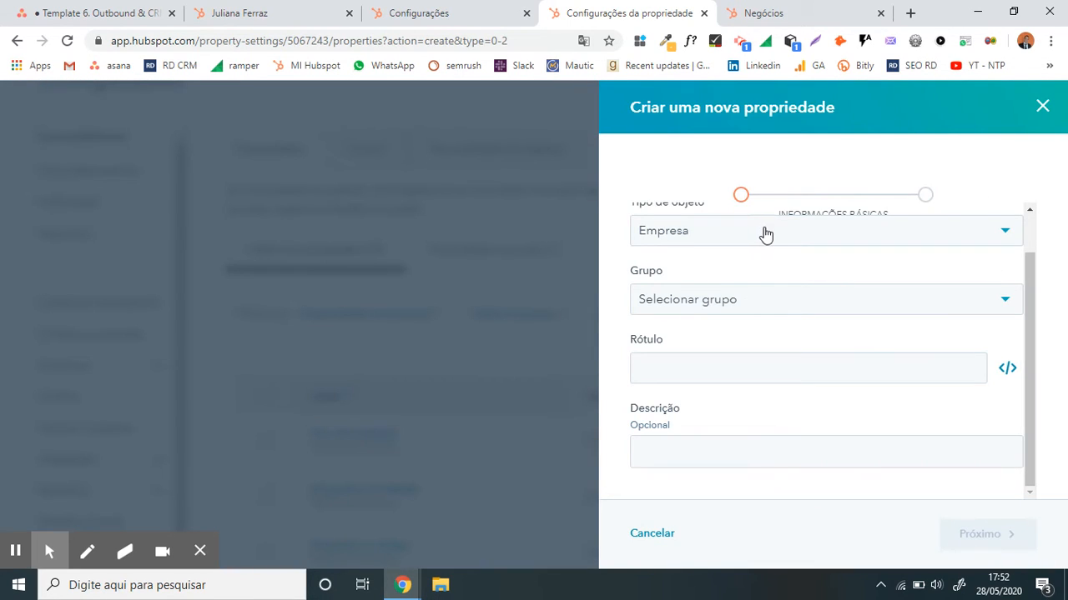
scroll(865, 281, up, 1)
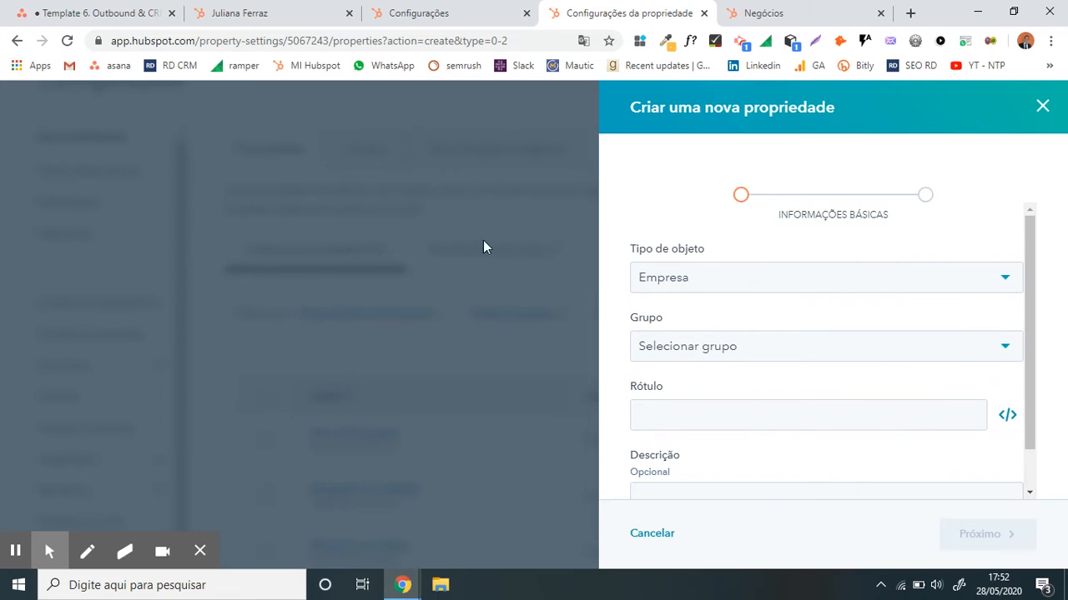
click(745, 352)
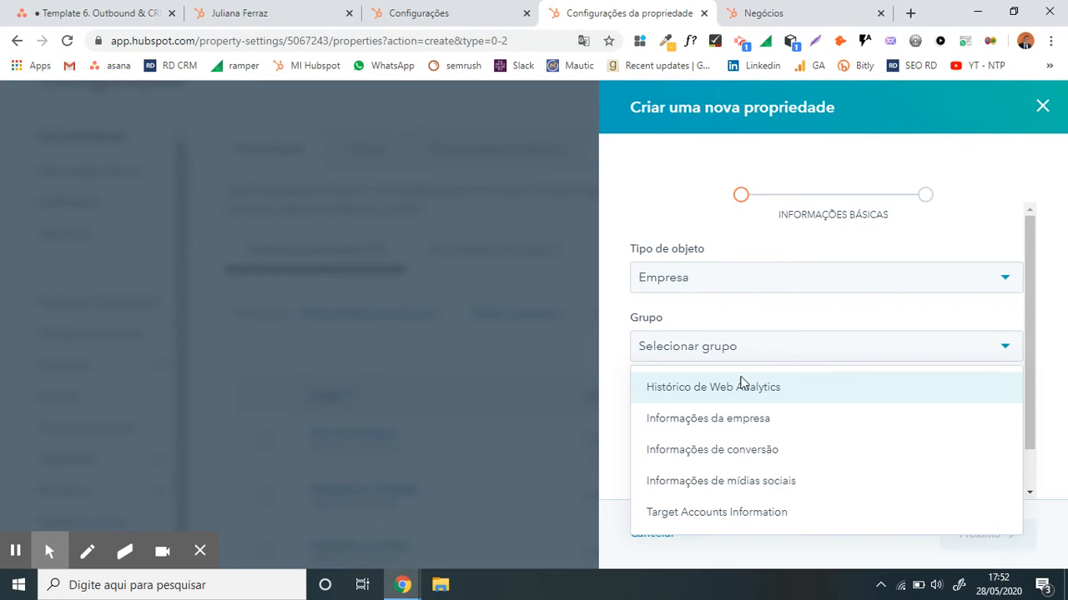
click(746, 431)
scroll(777, 377, down, 1)
click(782, 368)
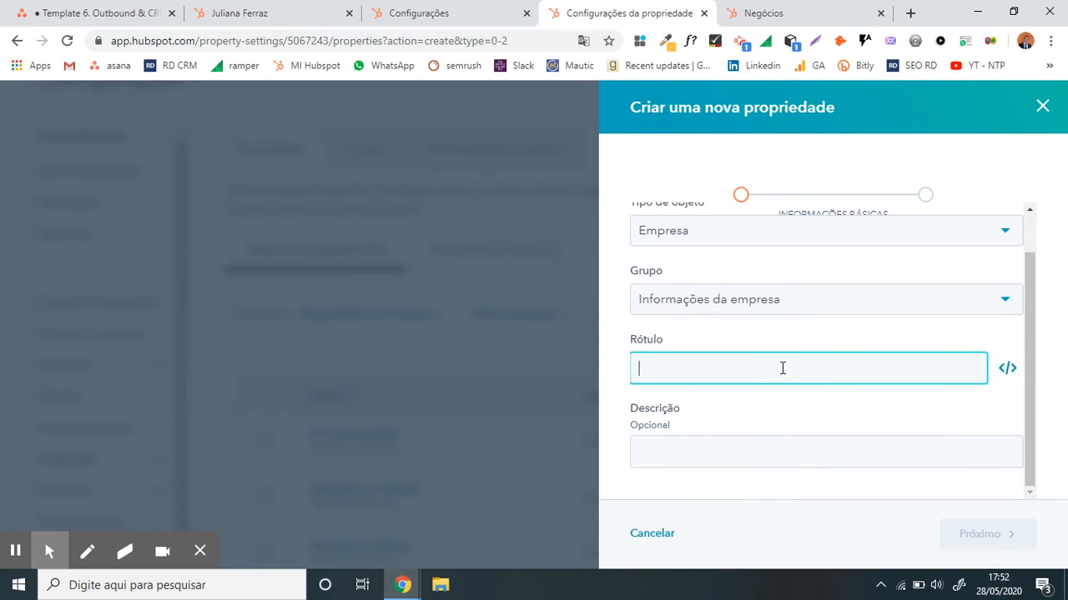
text(fase das empresa)
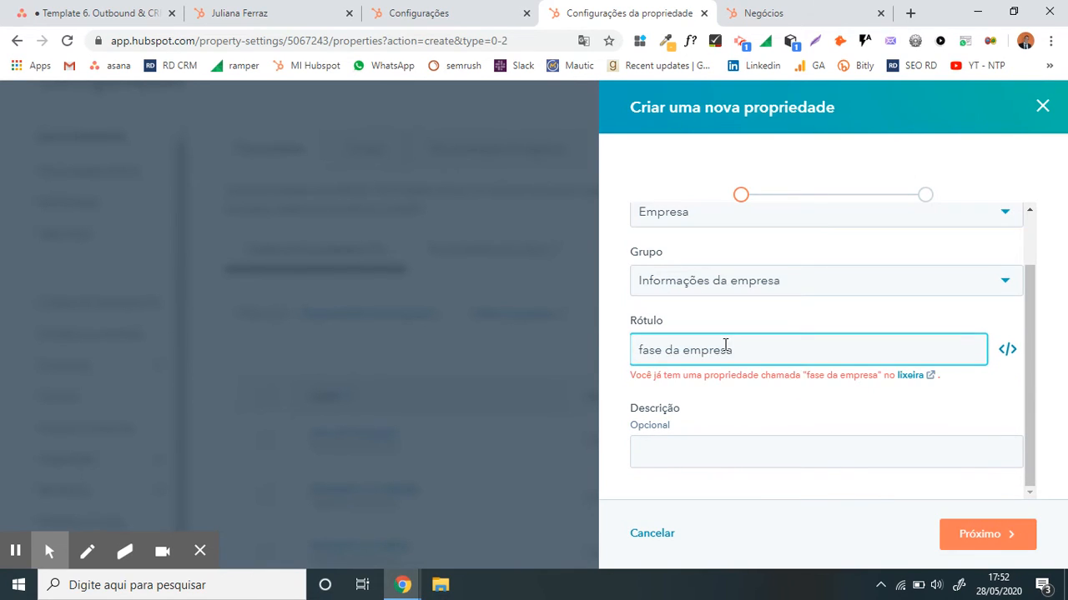
text(s)
click(968, 538)
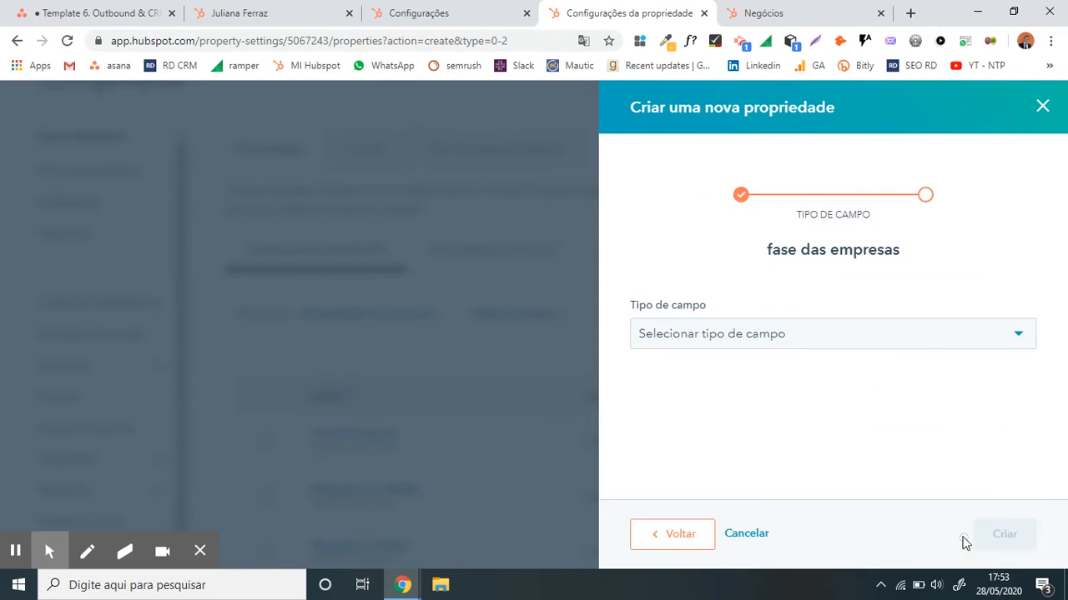
- Set the field type to Seleção de menu suspenso and add the options "sem informações" and "contato identificado"
click(765, 335)
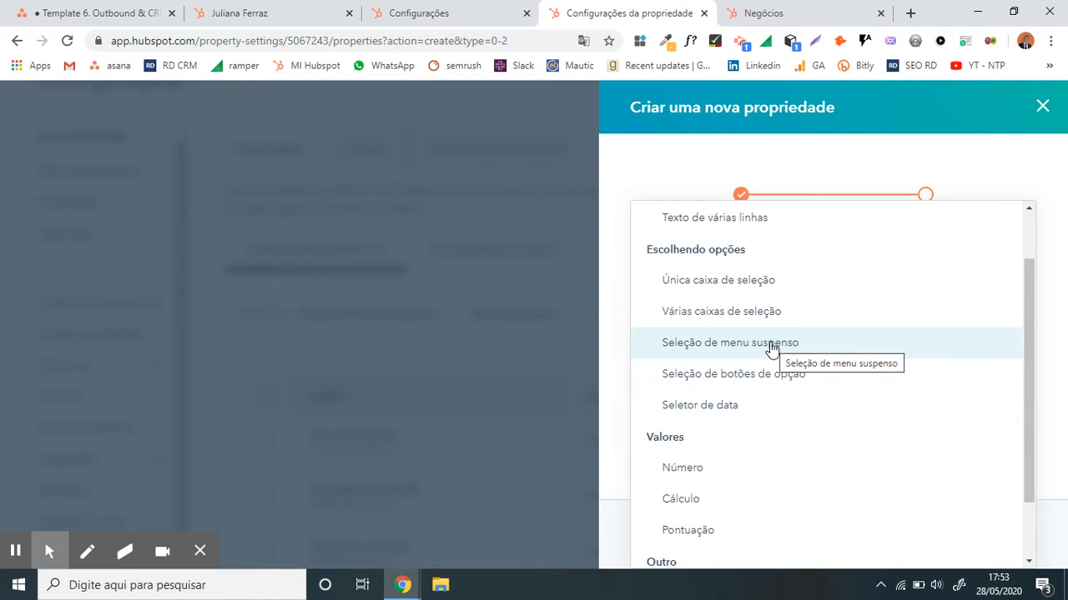
click(767, 343)
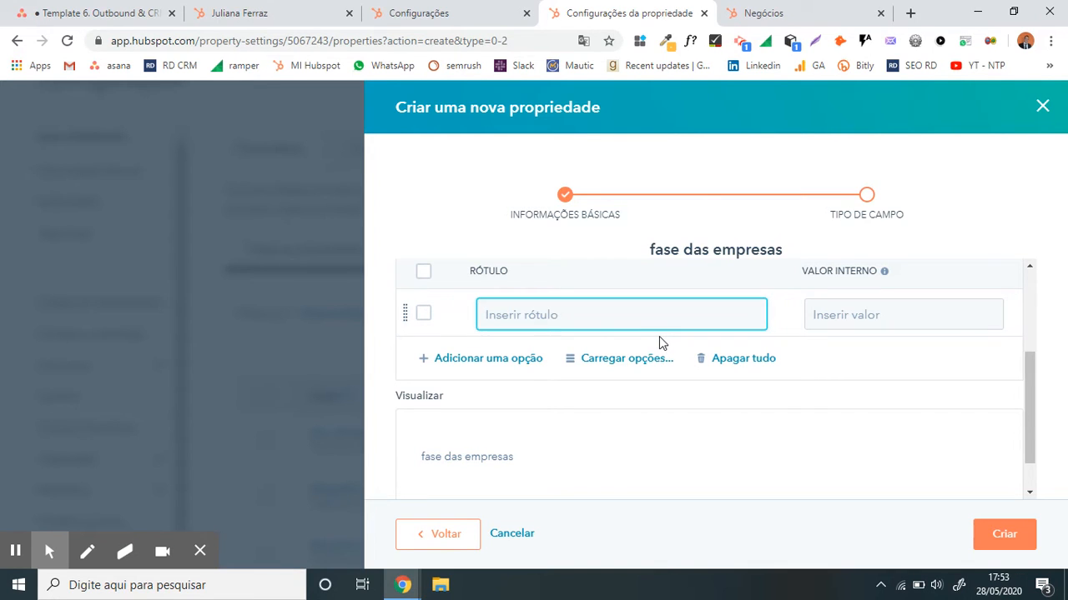
text(sem)
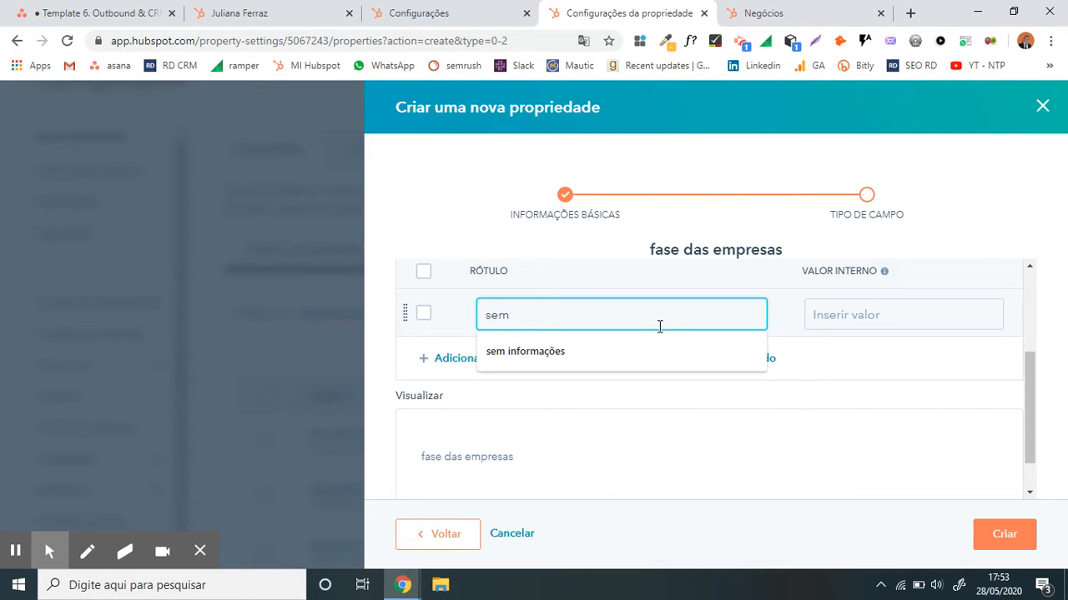
key(Down)
key(Return)
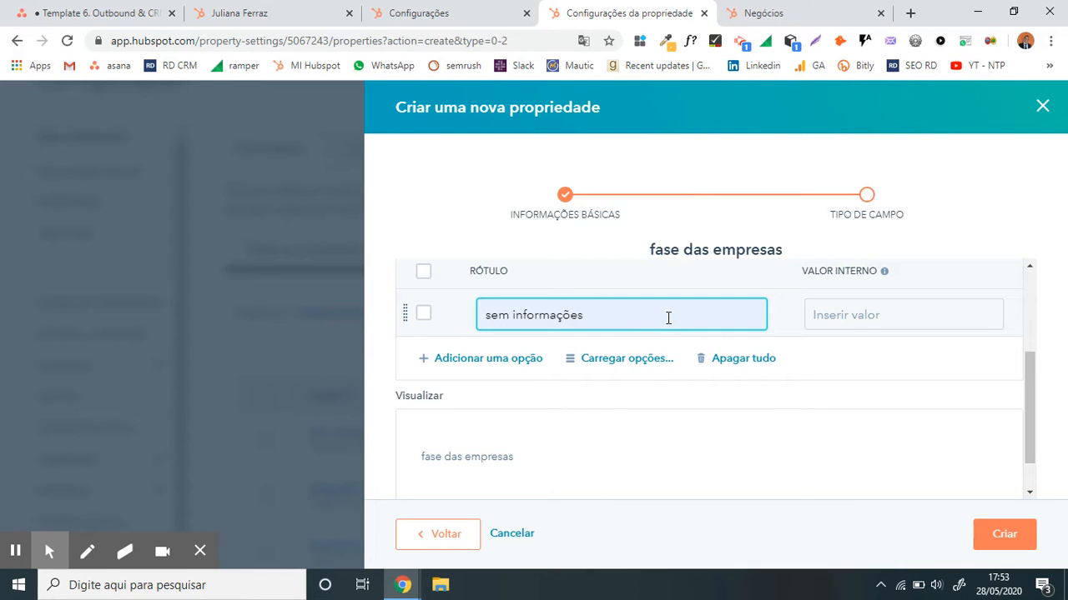
click(530, 361)
text(contato identificad)
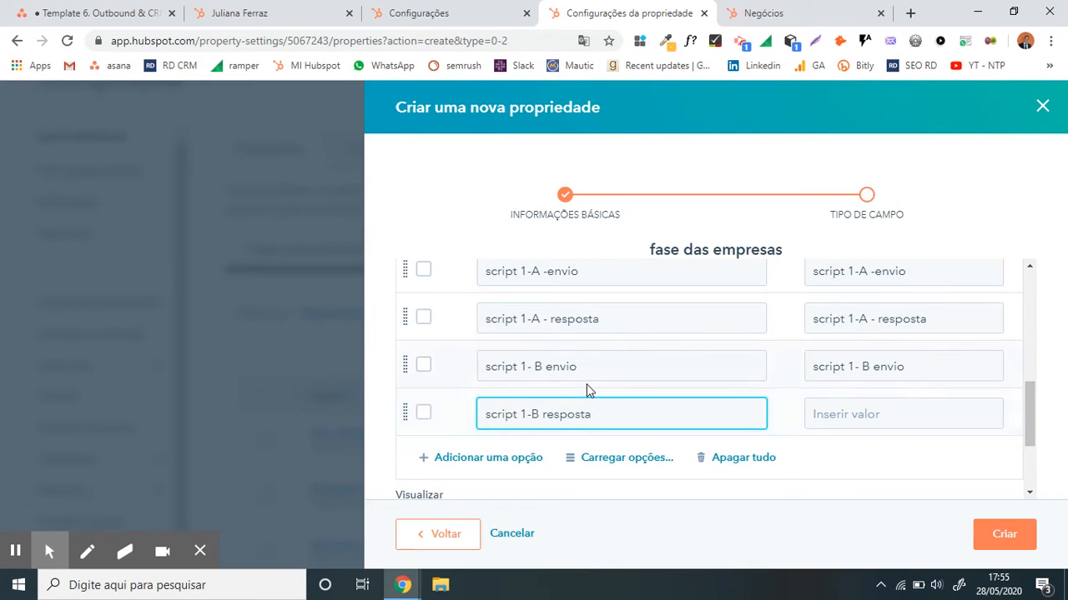
- Add the options "cliente" and "não ICP" at the end of the option list and create the property
scroll(592, 385, up, 2)
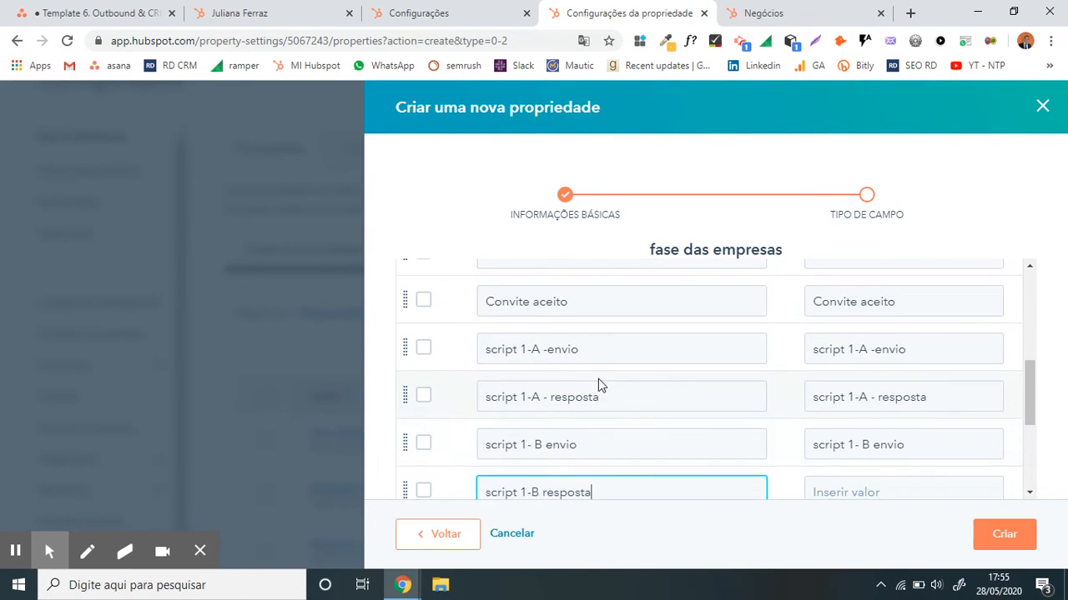
scroll(608, 379, down, 3)
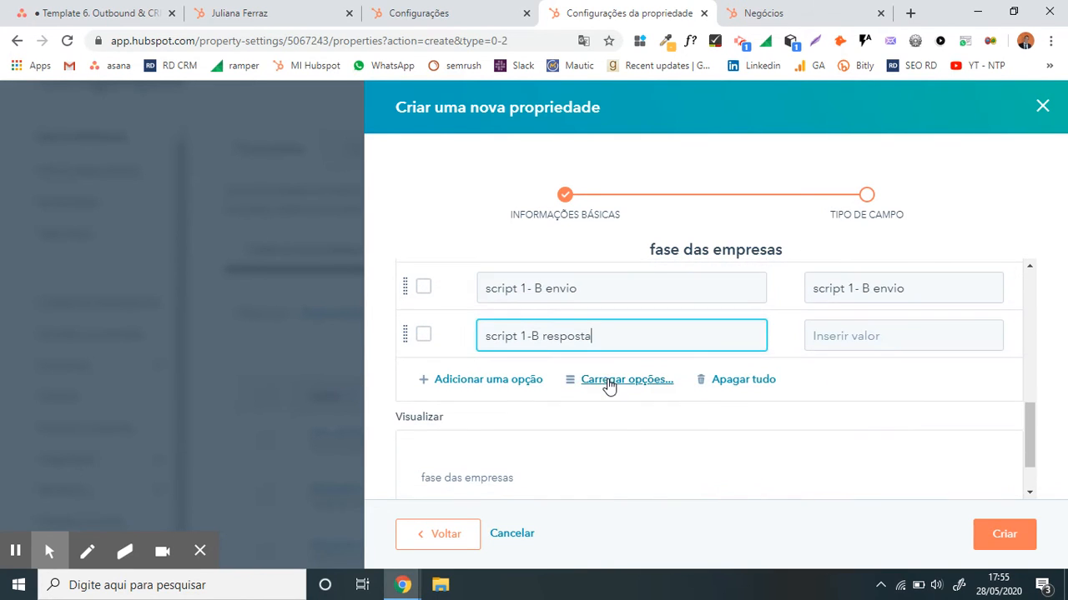
click(512, 380)
text(cliente)
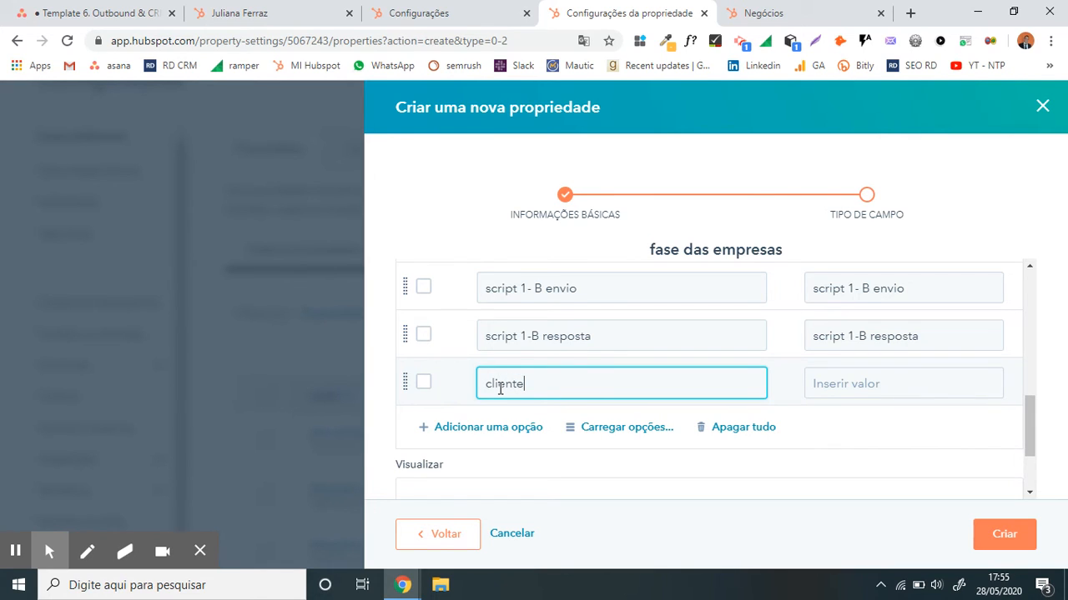
click(521, 433)
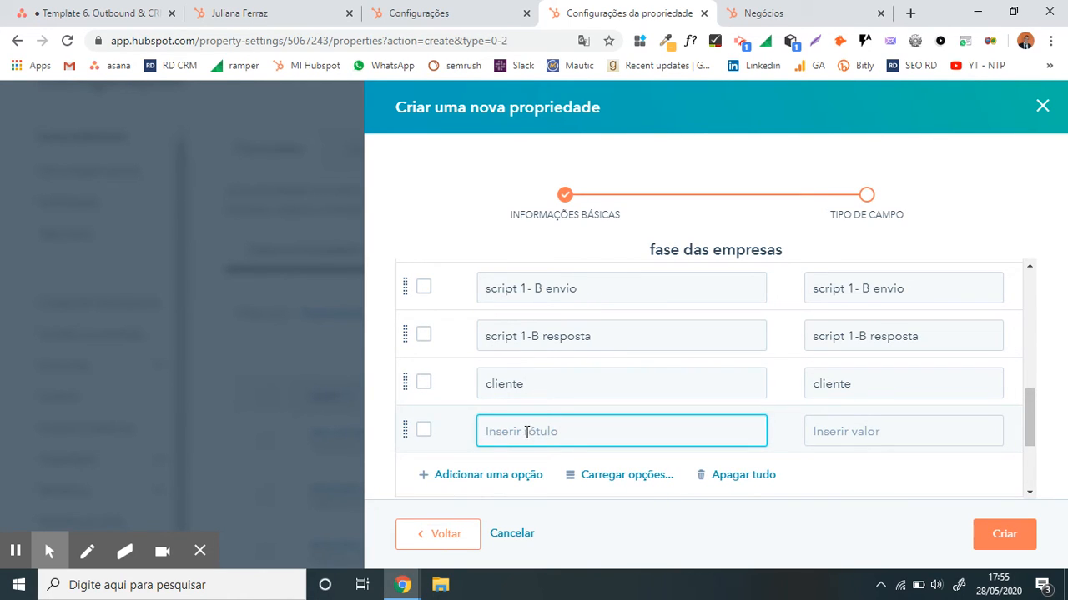
text(não ICP)
scroll(536, 455, down, 2)
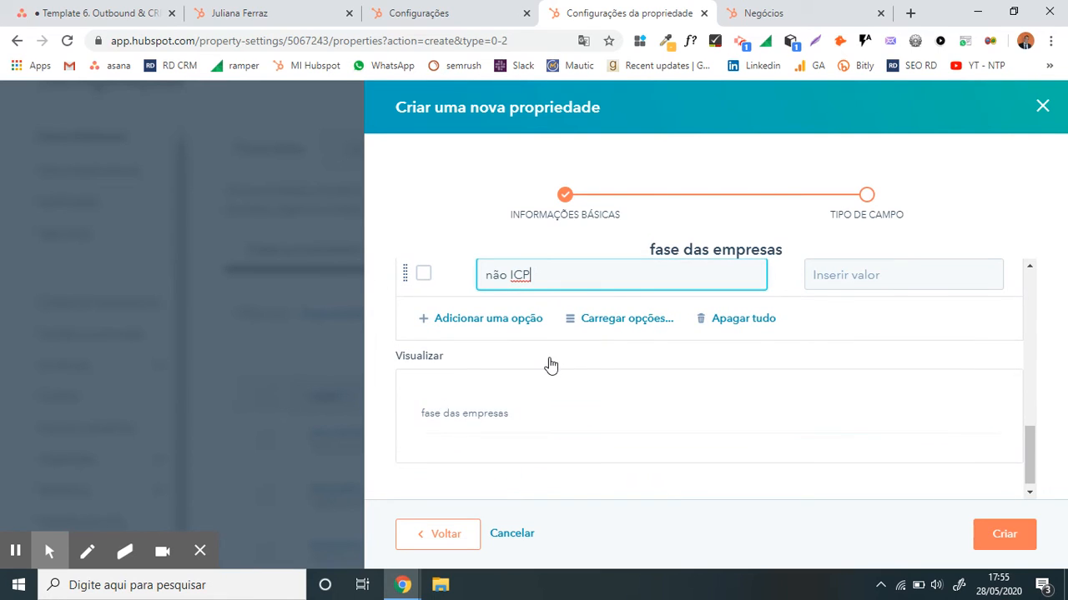
scroll(576, 359, down, 1)
click(981, 546)
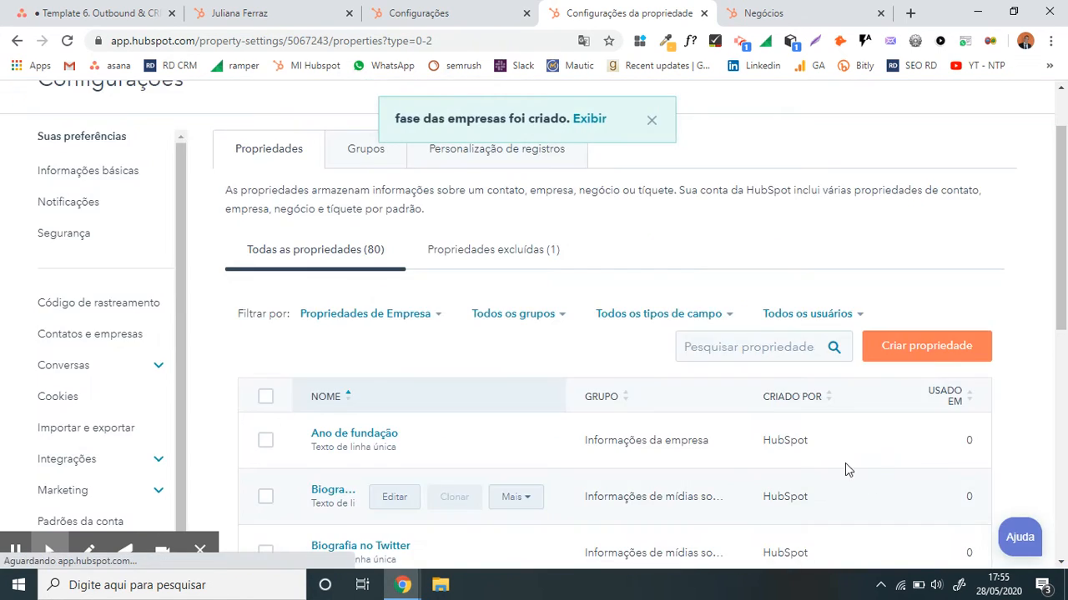
- Filter the company properties by the account's own user as creator to find the new property
scroll(381, 317, down, 5)
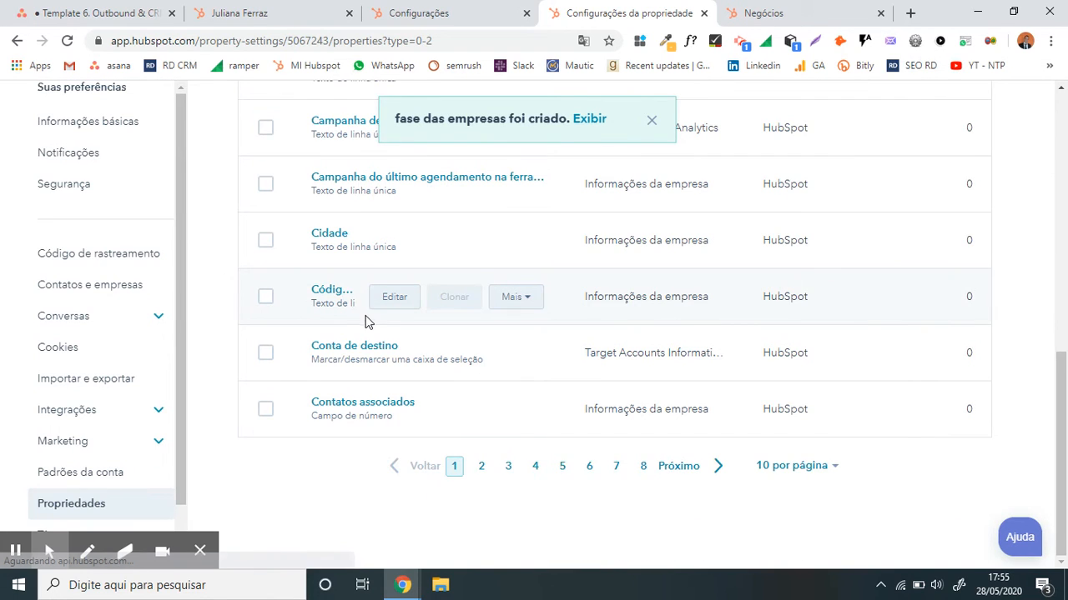
scroll(396, 324, up, 4)
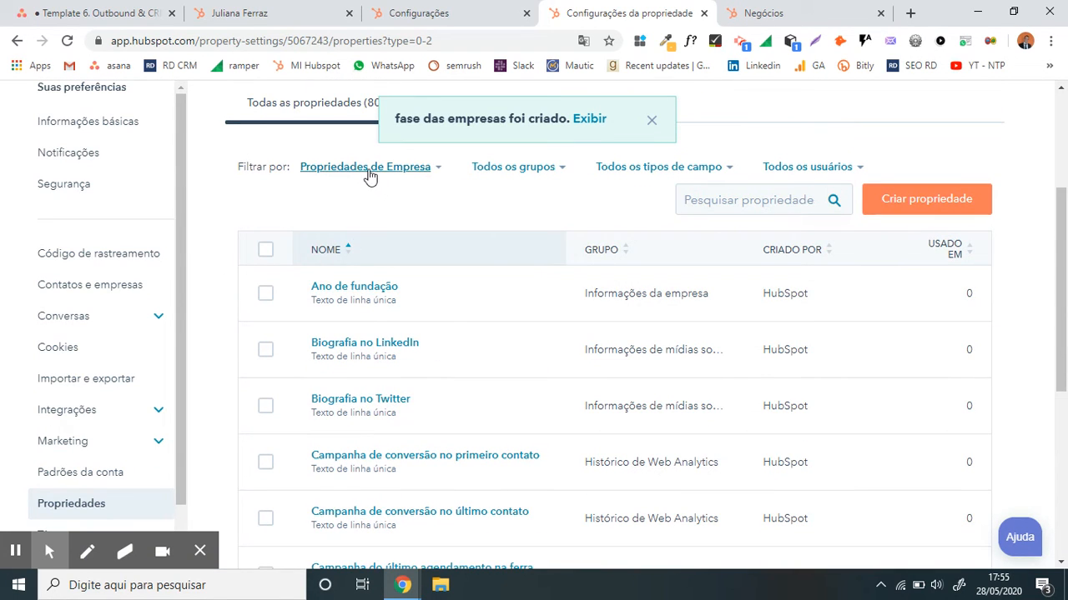
click(805, 170)
click(769, 242)
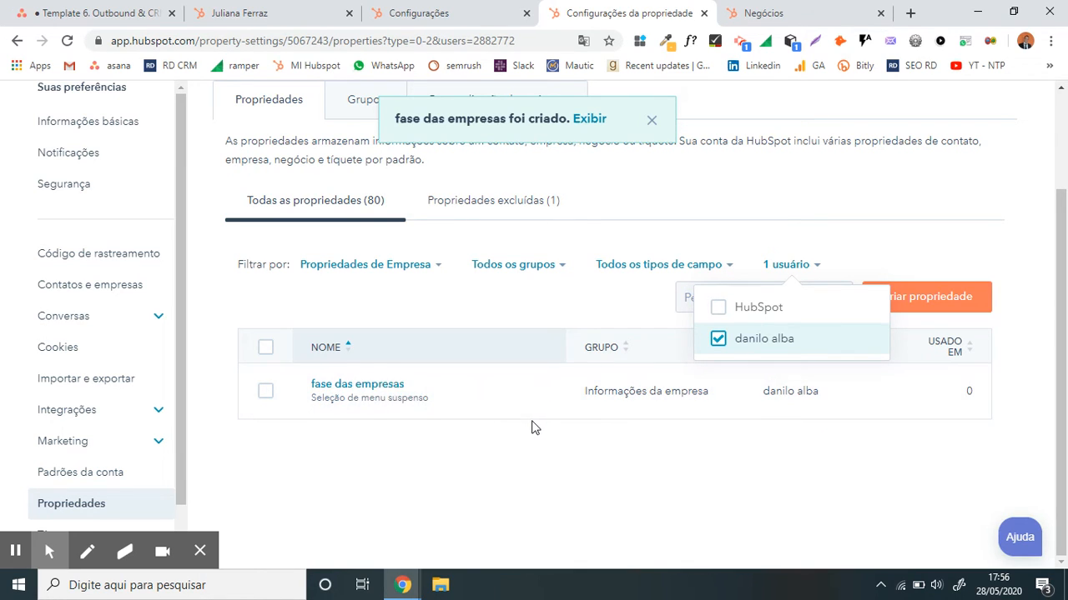
- Return to the Holding Clube company record and look through the fields under Sobre esta empresa
click(441, 13)
scroll(112, 136, up, 5)
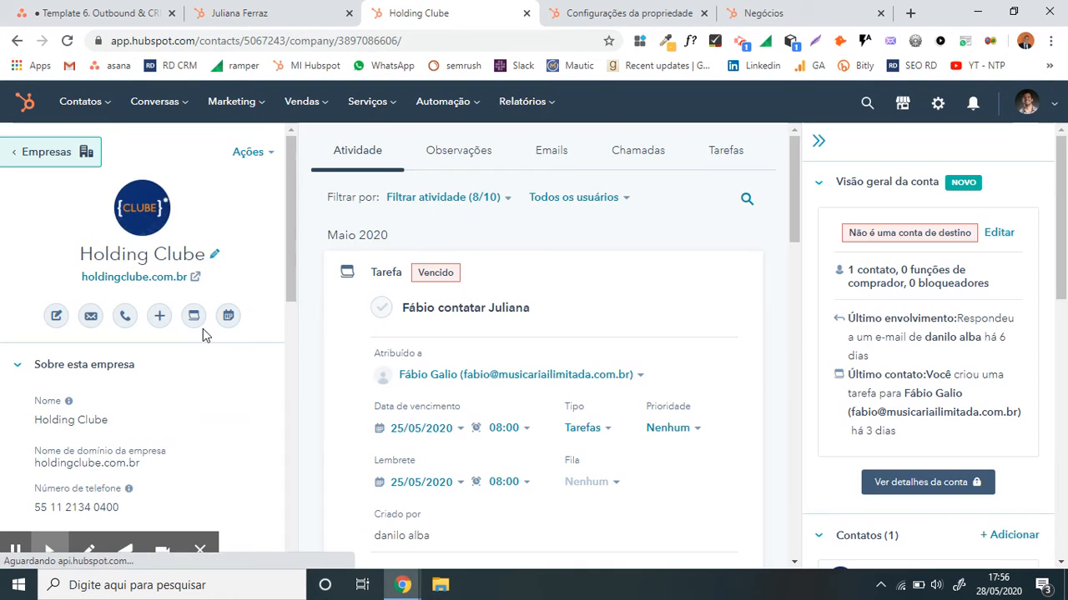
scroll(115, 329, down, 2)
scroll(114, 329, down, 6)
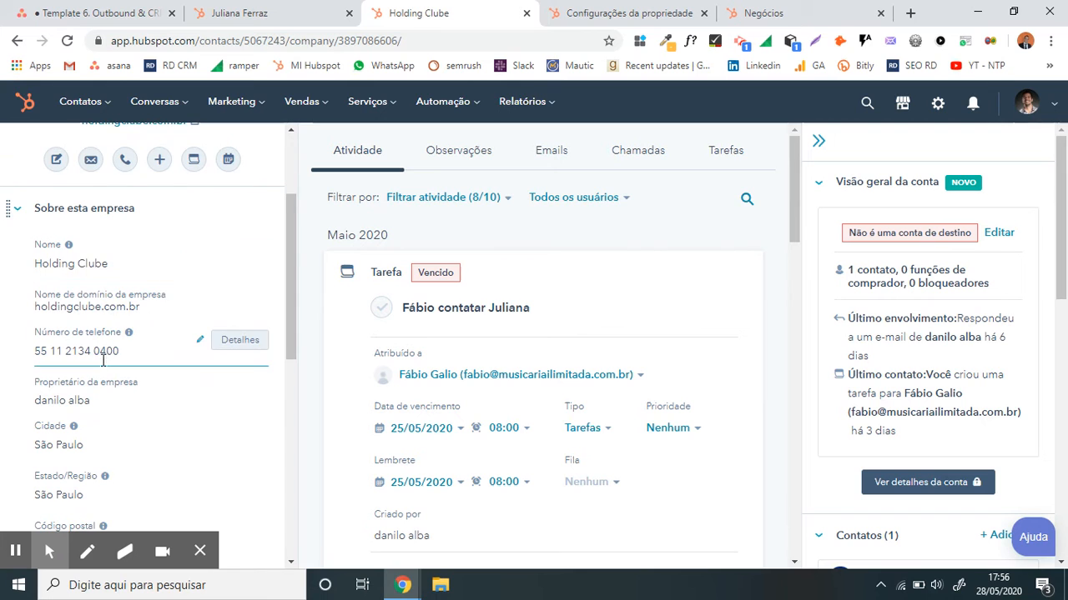
scroll(133, 326, up, 8)
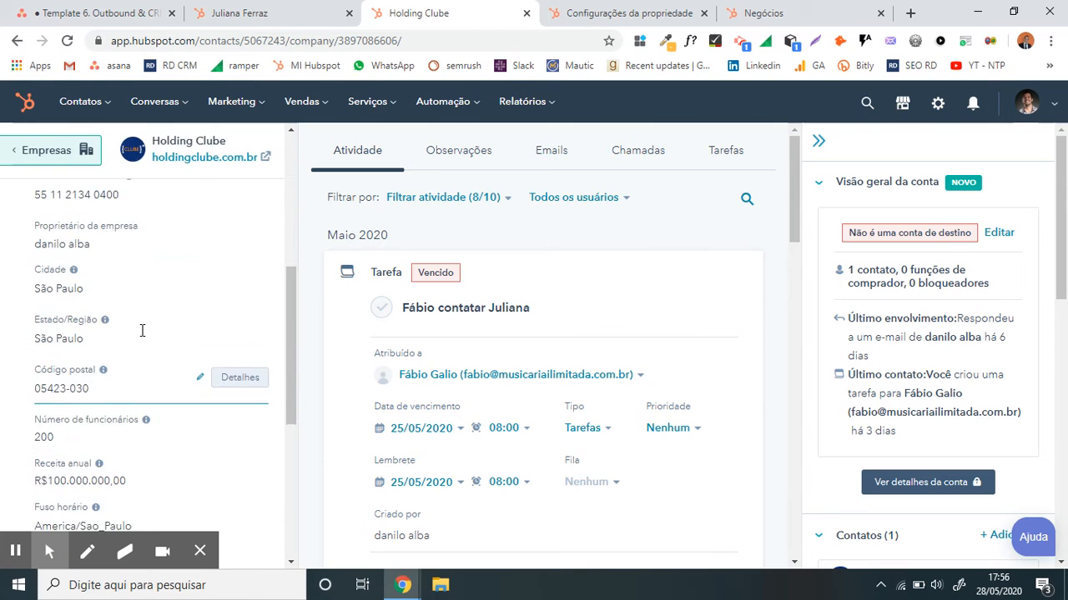
scroll(158, 309, down, 2)
scroll(159, 309, down, 8)
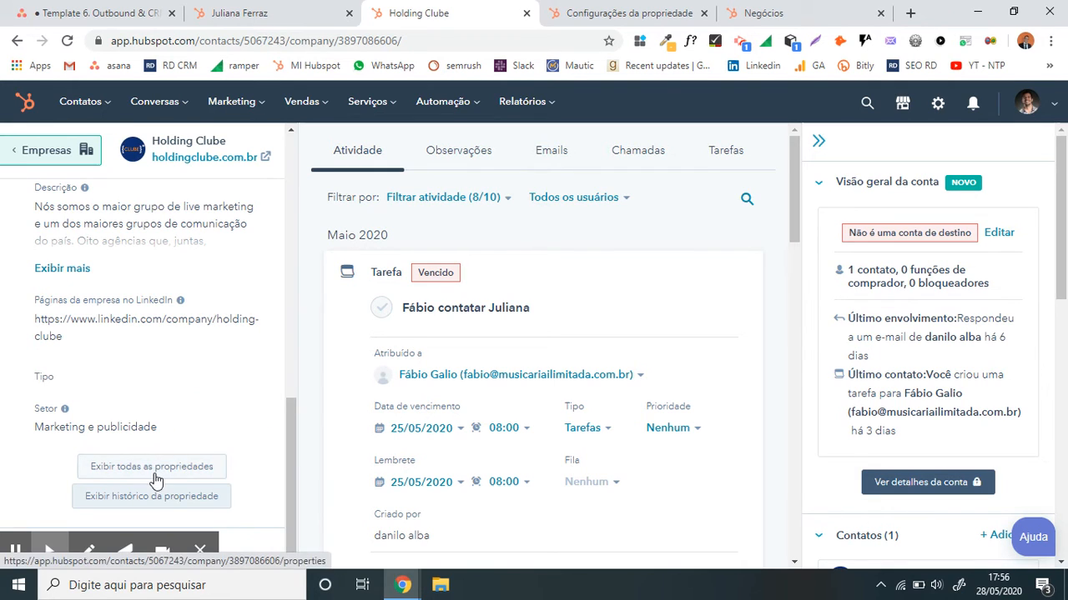
- Open the full property list of the Holding Clube record and review which properties its Sobre section displays
click(179, 468)
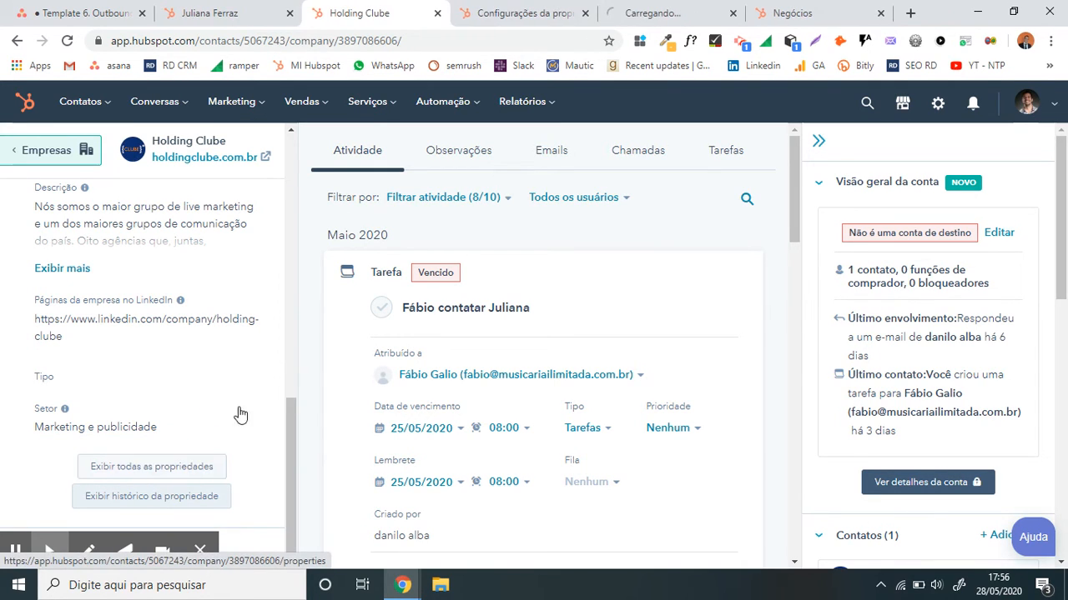
click(640, 10)
click(359, 13)
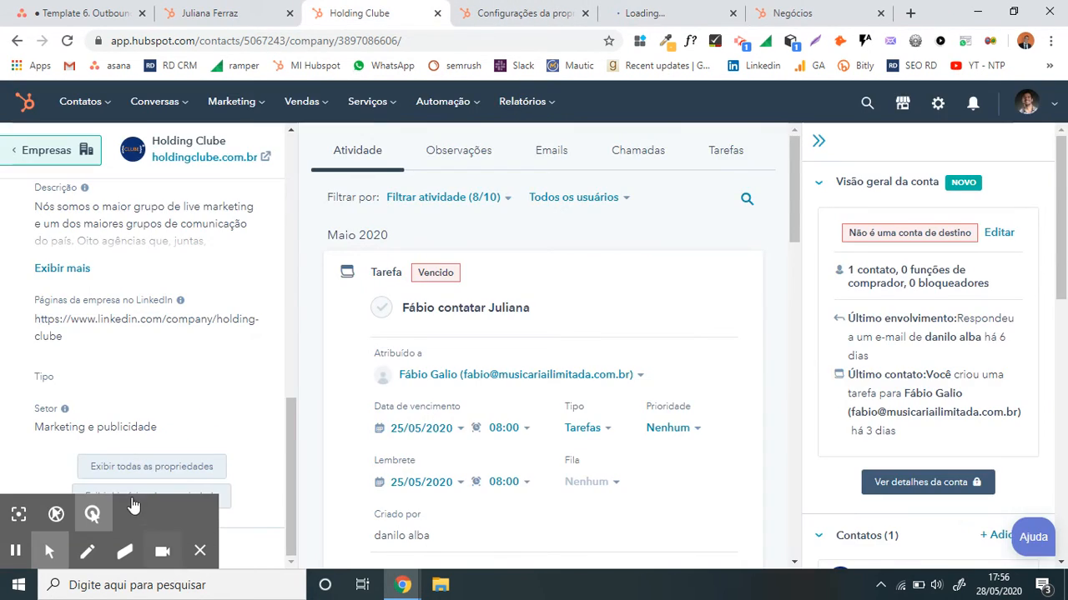
click(667, 13)
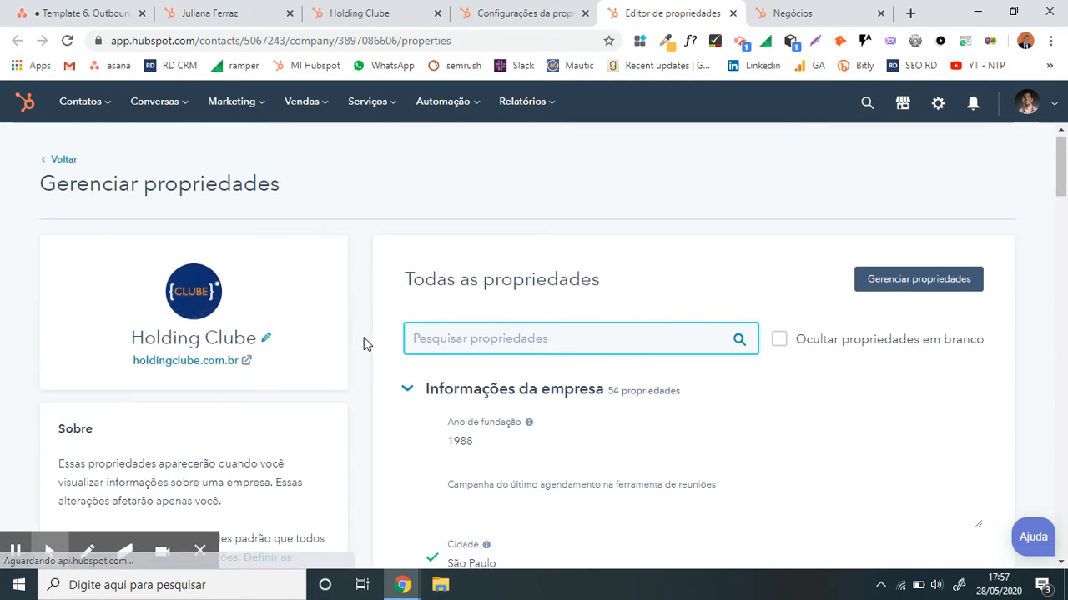
scroll(333, 347, down, 2)
scroll(303, 356, down, 8)
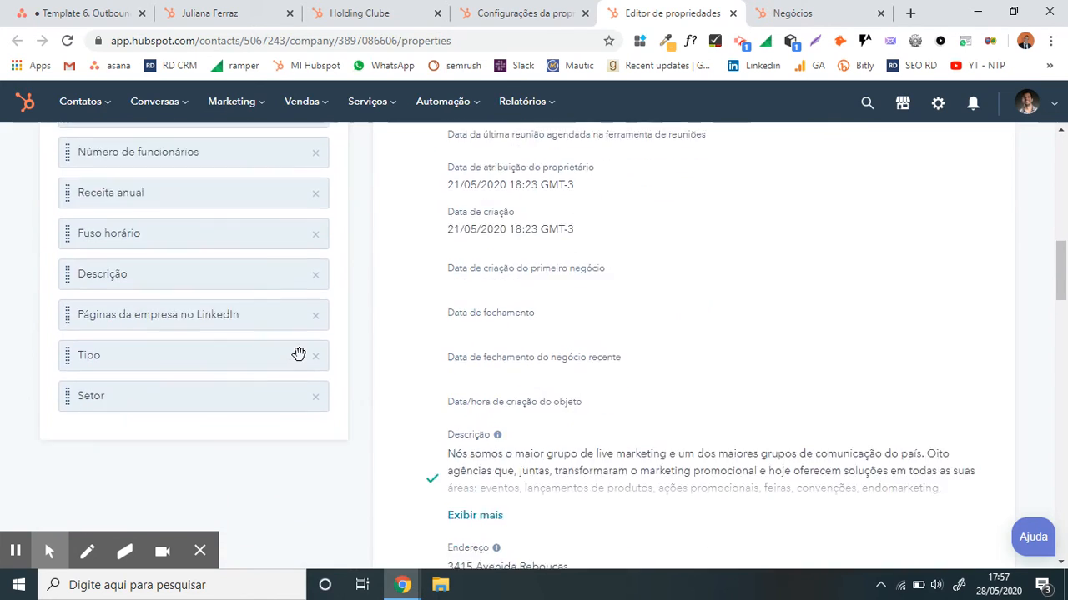
scroll(299, 354, up, 7)
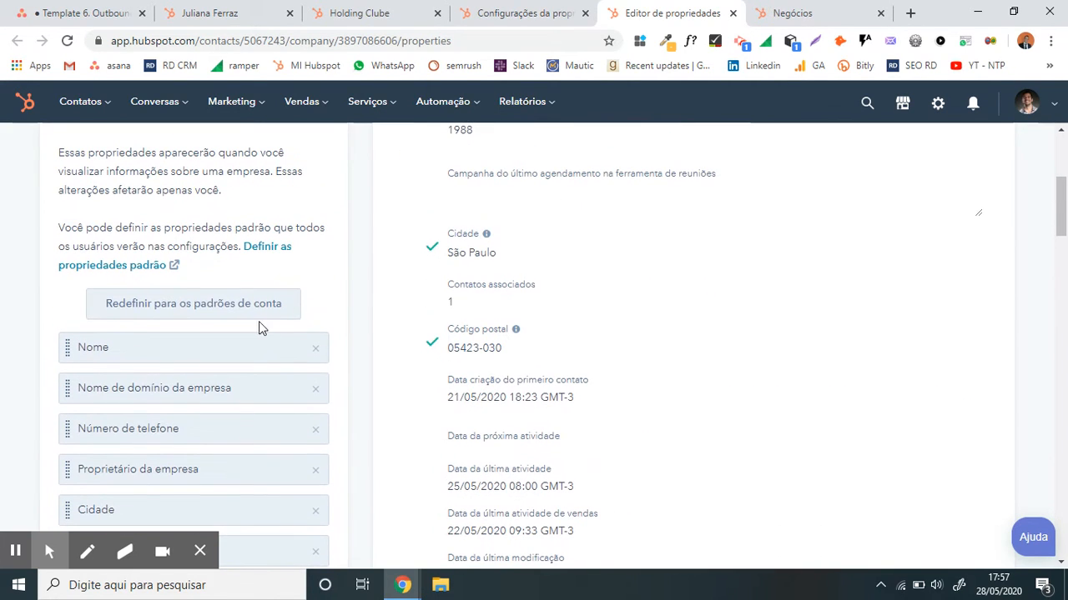
- Open the default company property settings, add "fase das empresas" to the company record's sidebar section, and save
click(274, 253)
click(274, 252)
click(154, 323)
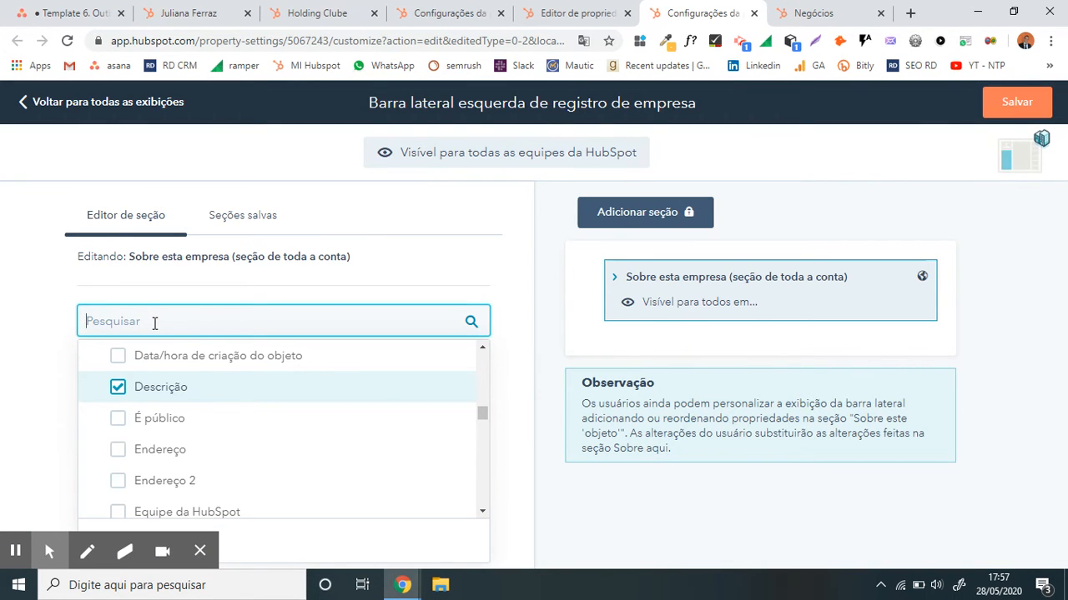
text(fase)
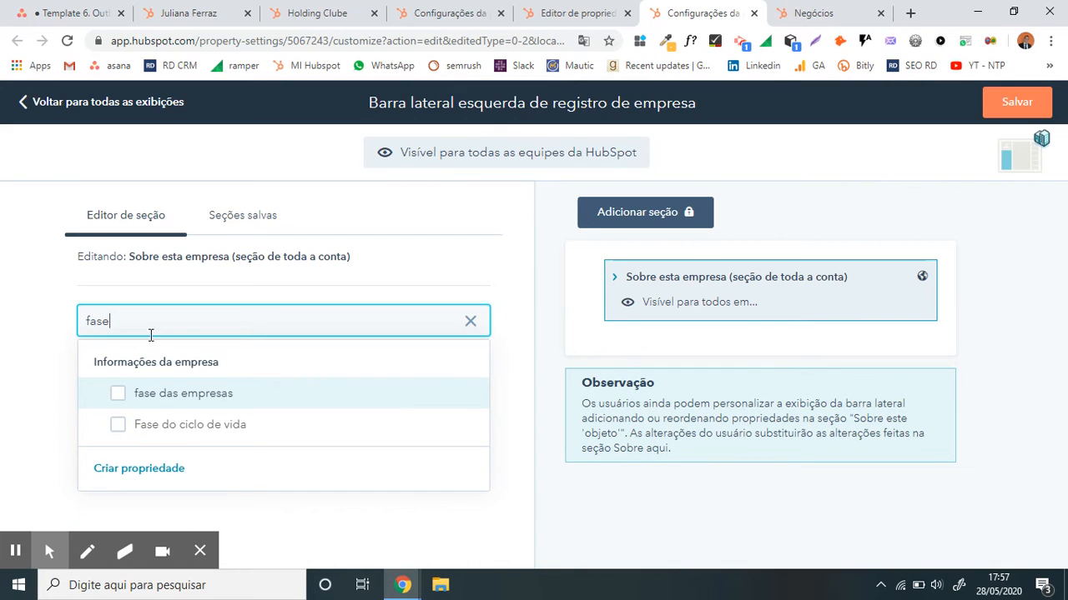
click(210, 390)
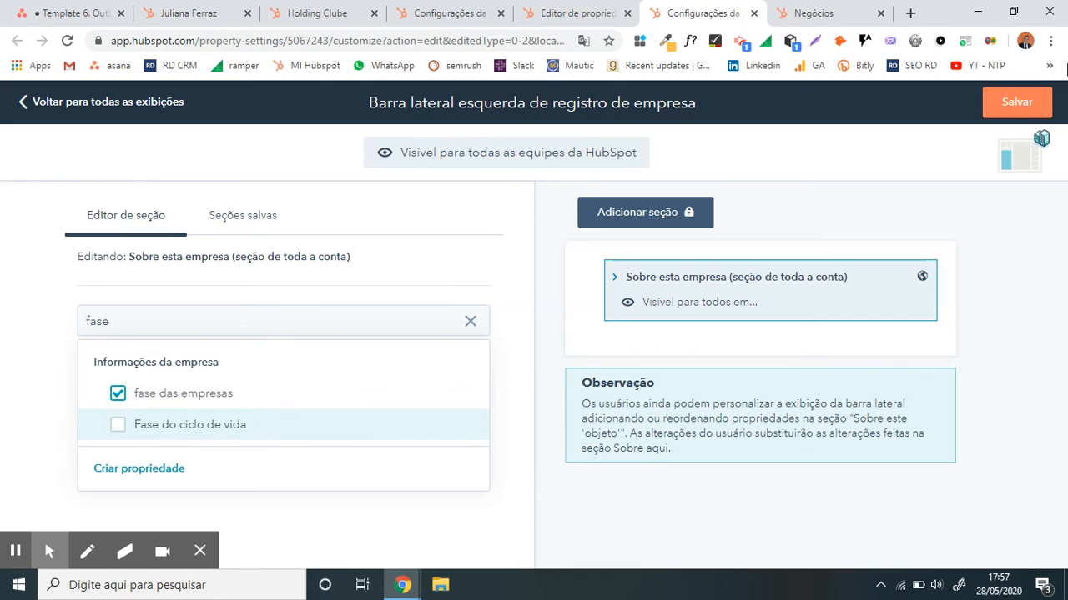
click(1013, 103)
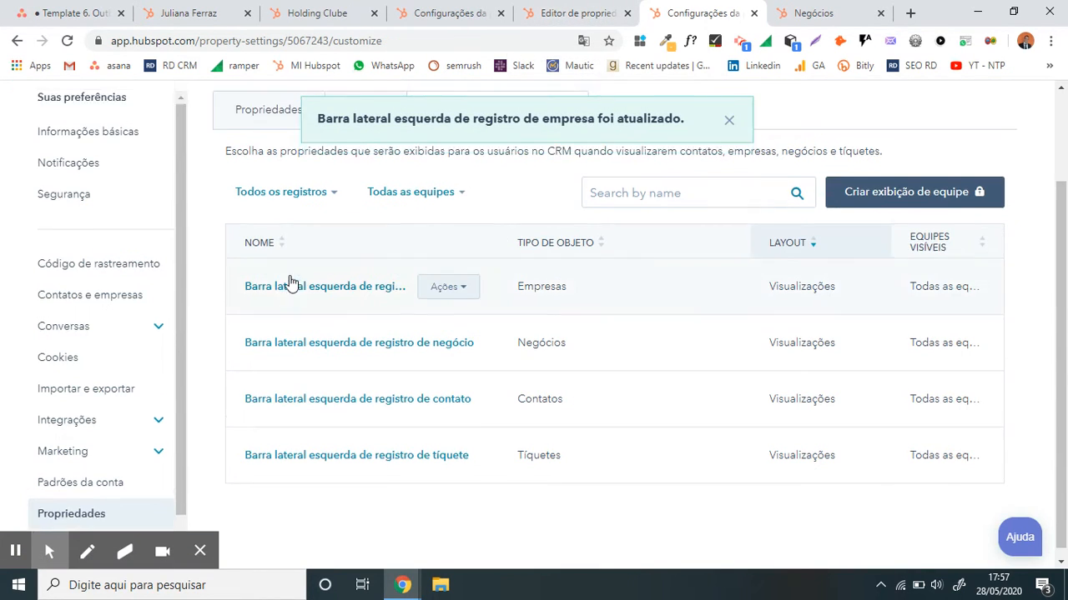
- Reload the Holding Clube record's property list and move "fase das empresas" directly below Número de telefone
scroll(291, 284, up, 2)
click(569, 10)
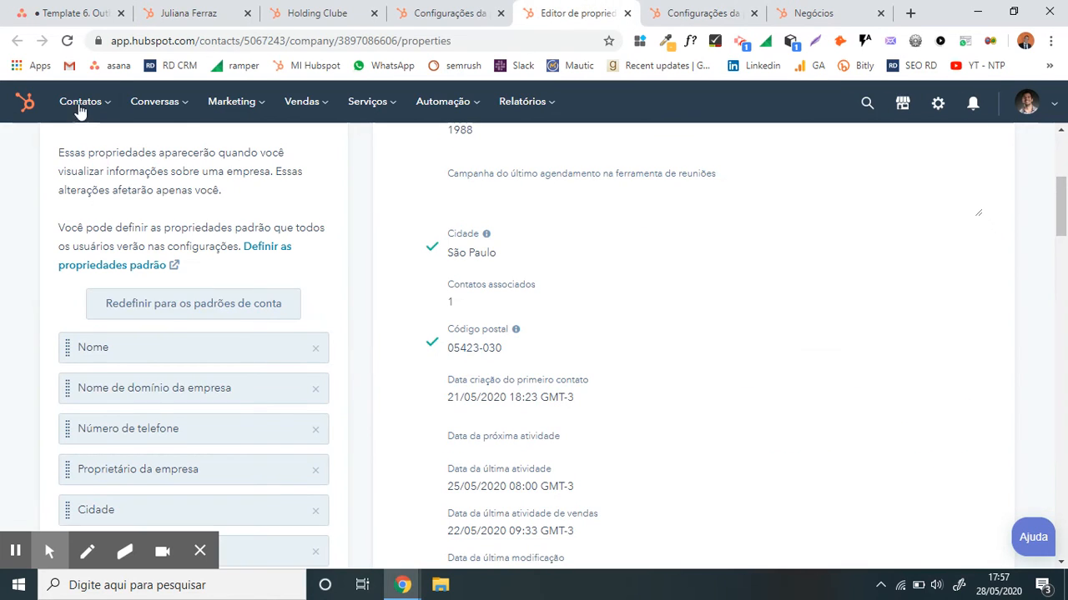
click(67, 40)
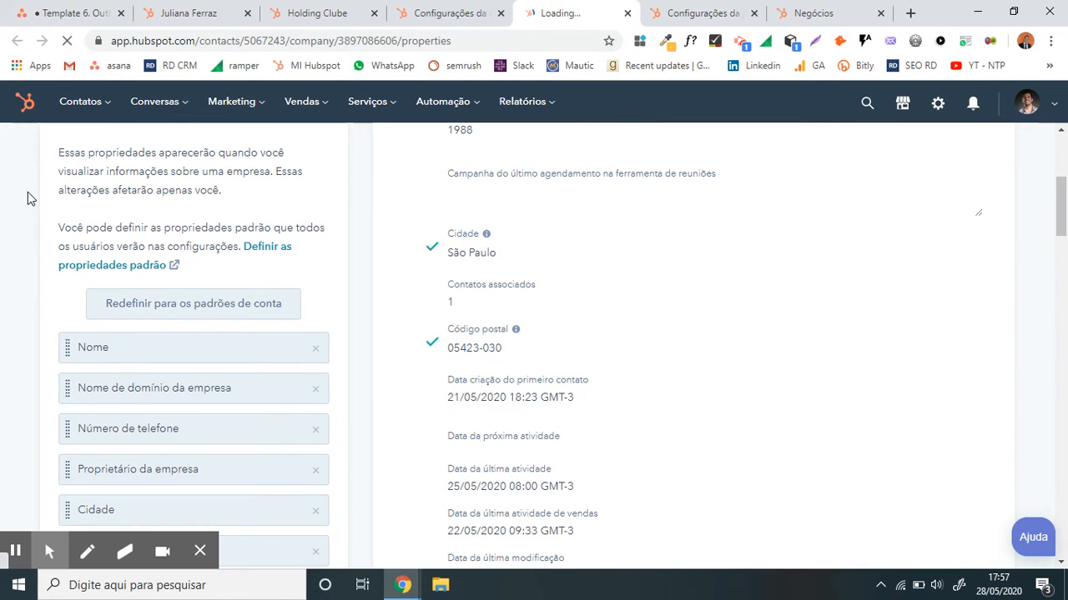
scroll(169, 316, down, 5)
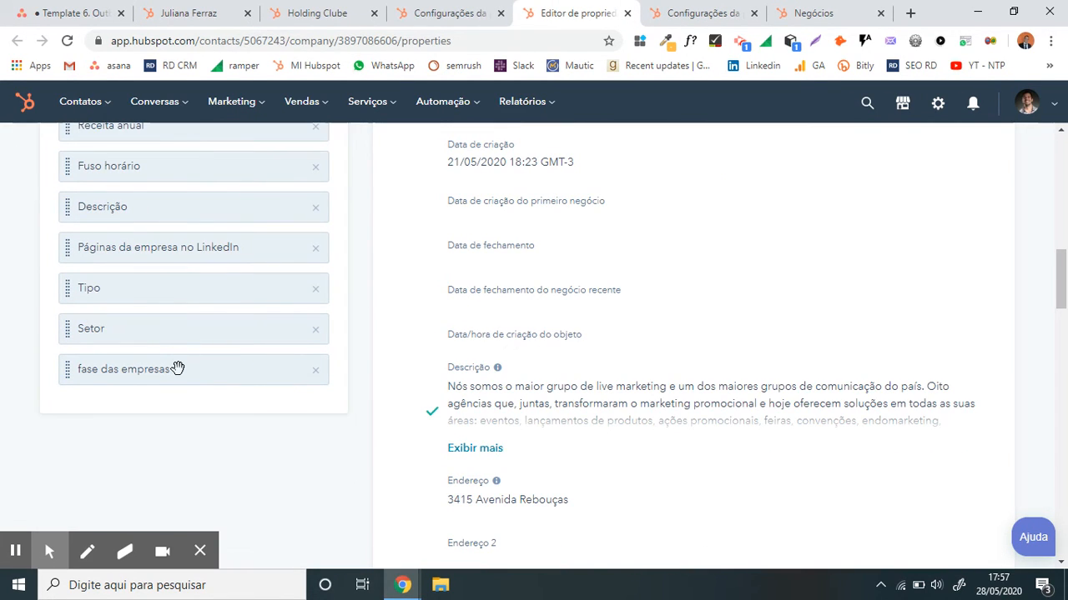
drag(178, 368, 193, 386)
scroll(214, 310, up, 1)
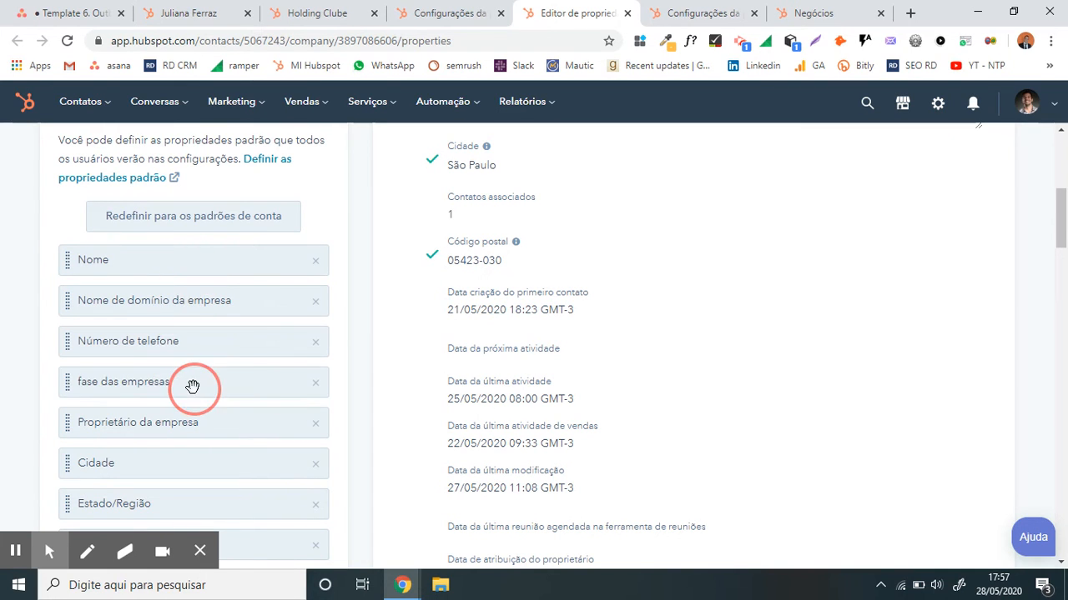
scroll(317, 389, down, 12)
scroll(375, 420, up, 5)
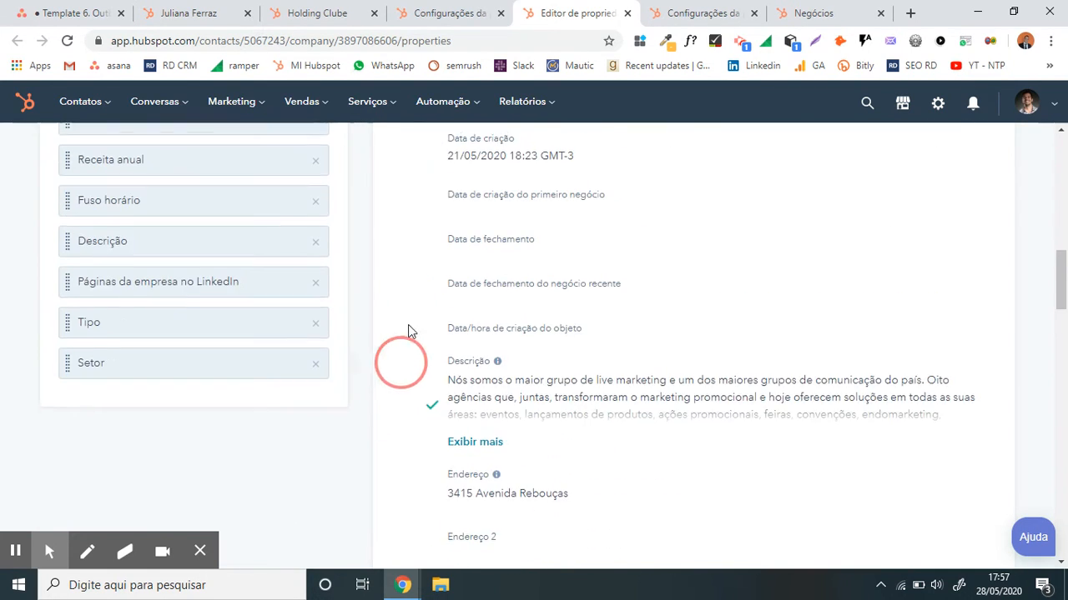
scroll(410, 331, up, 4)
- Reload the Holding Clube company record and find the "fase das empresas" field under Sobre esta empresa
click(323, 11)
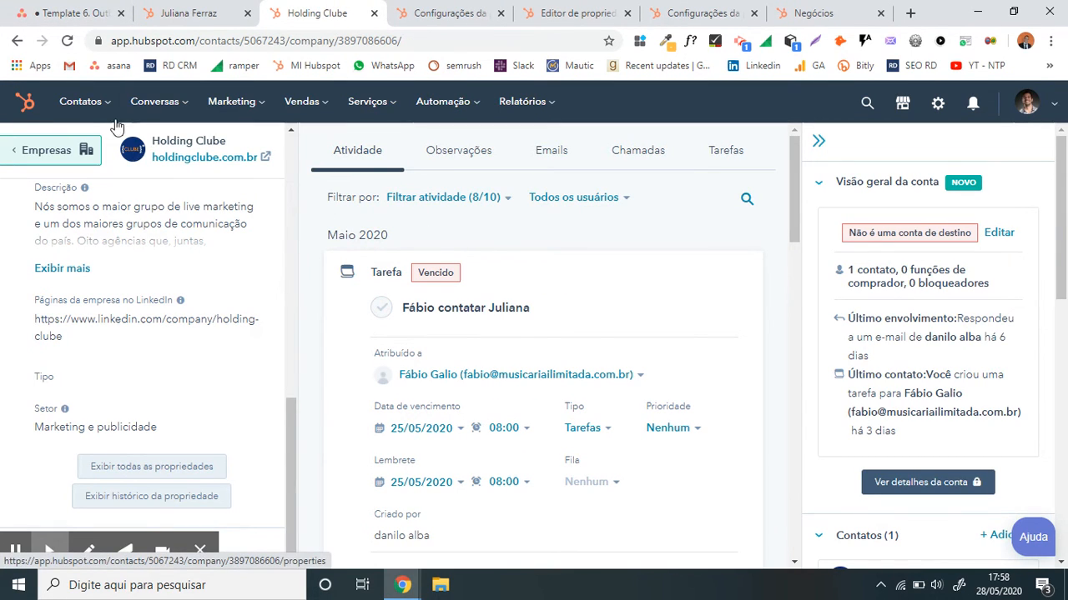
click(67, 40)
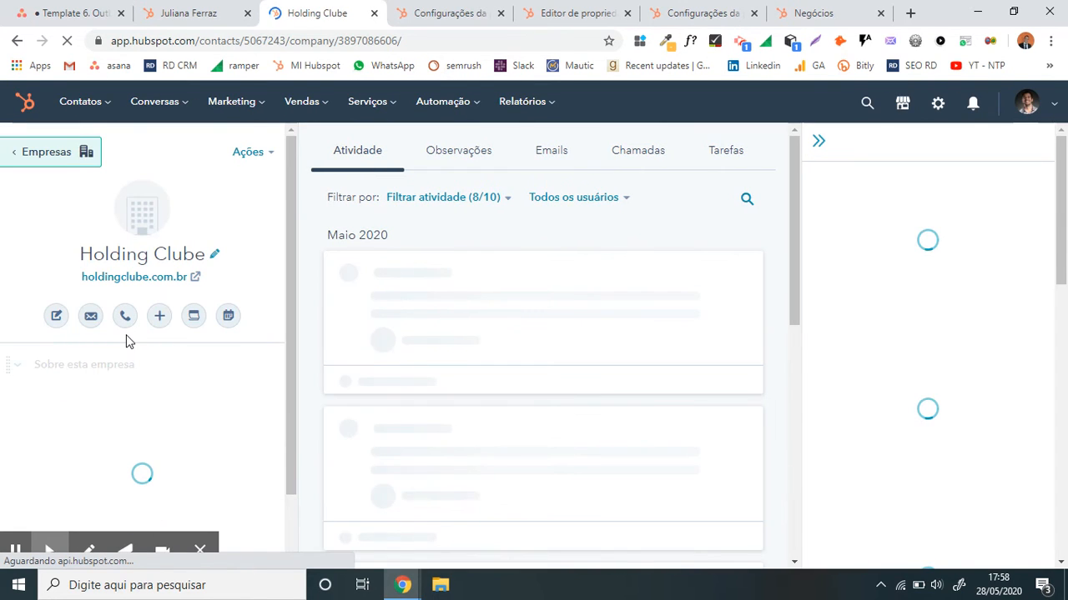
scroll(126, 337, down, 3)
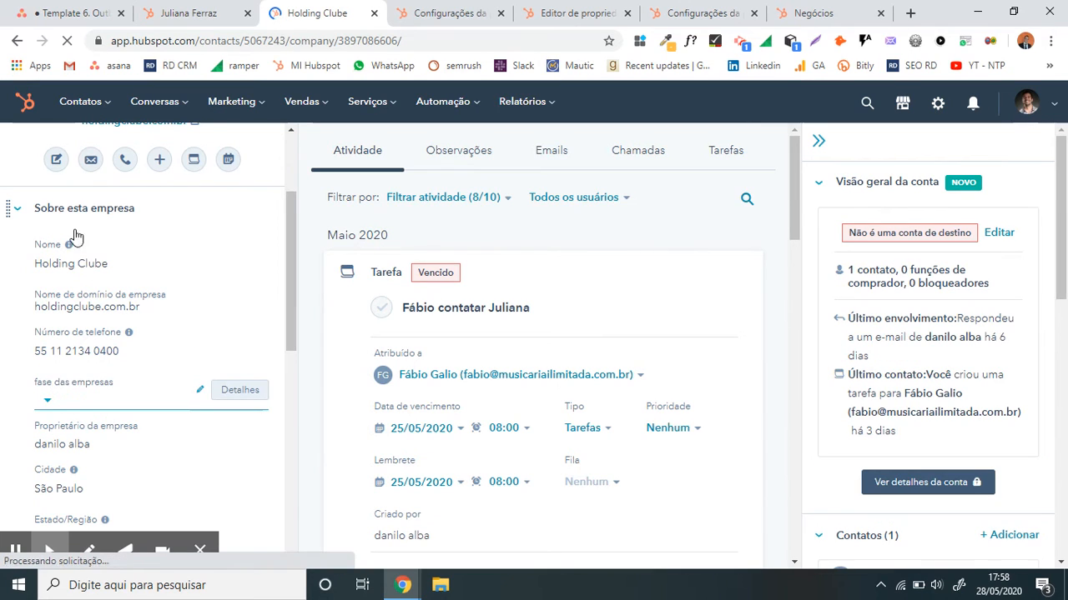
- Review the options of "fase das empresas" on the Holding Clube record and choose "convite enviado"
click(71, 412)
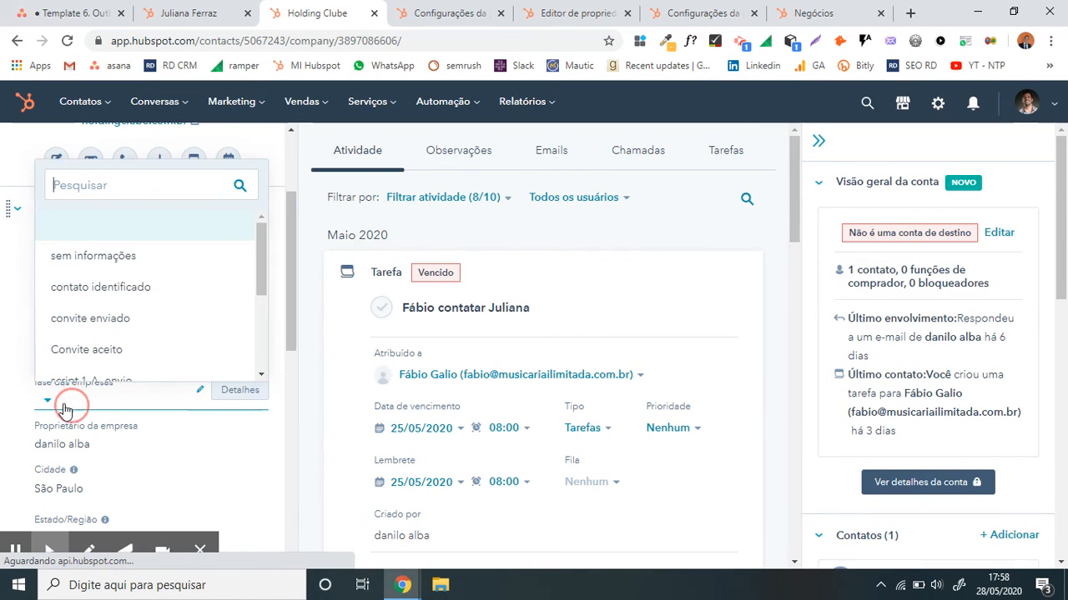
scroll(83, 308, down, 3)
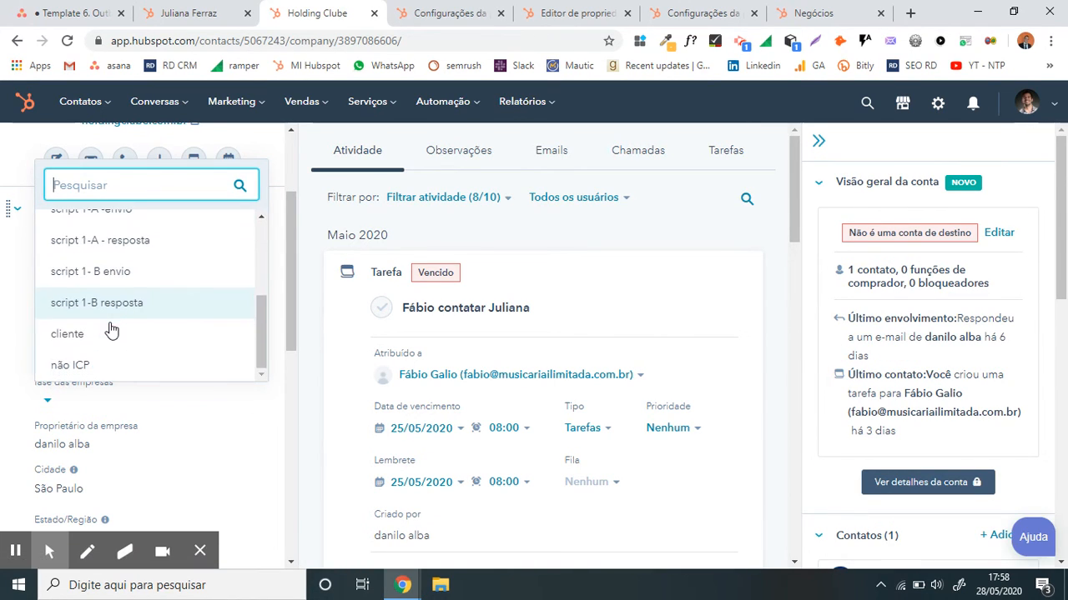
scroll(108, 333, up, 3)
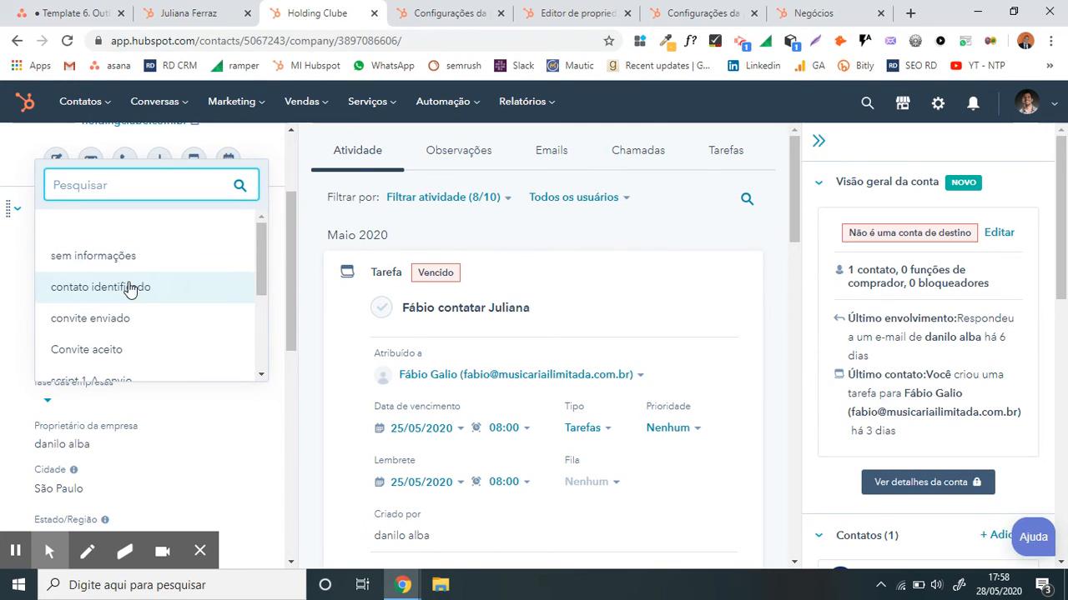
click(124, 312)
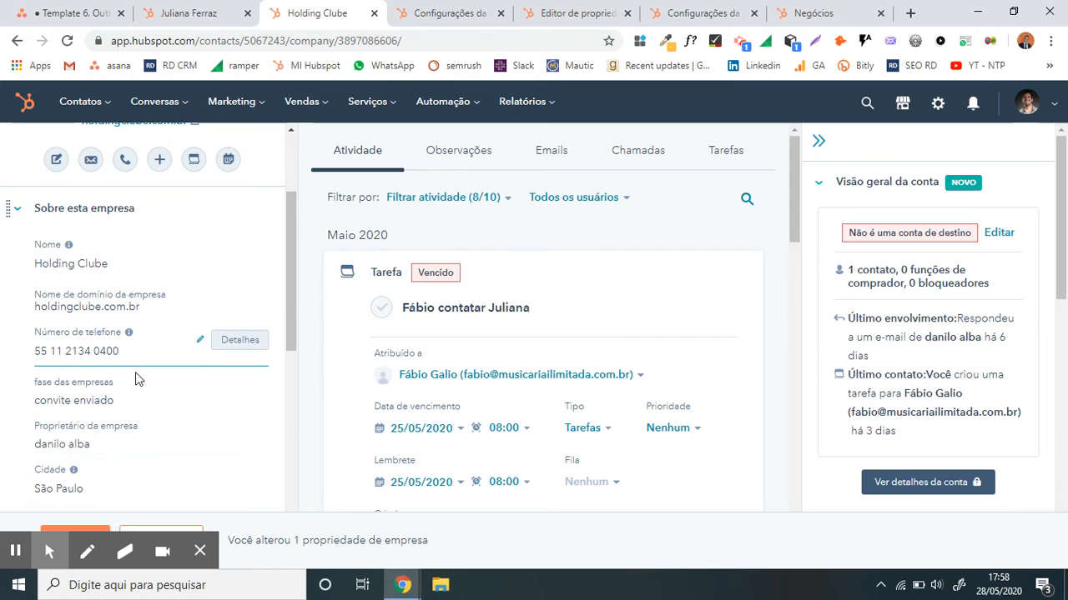
scroll(133, 375, down, 7)
scroll(151, 225, up, 5)
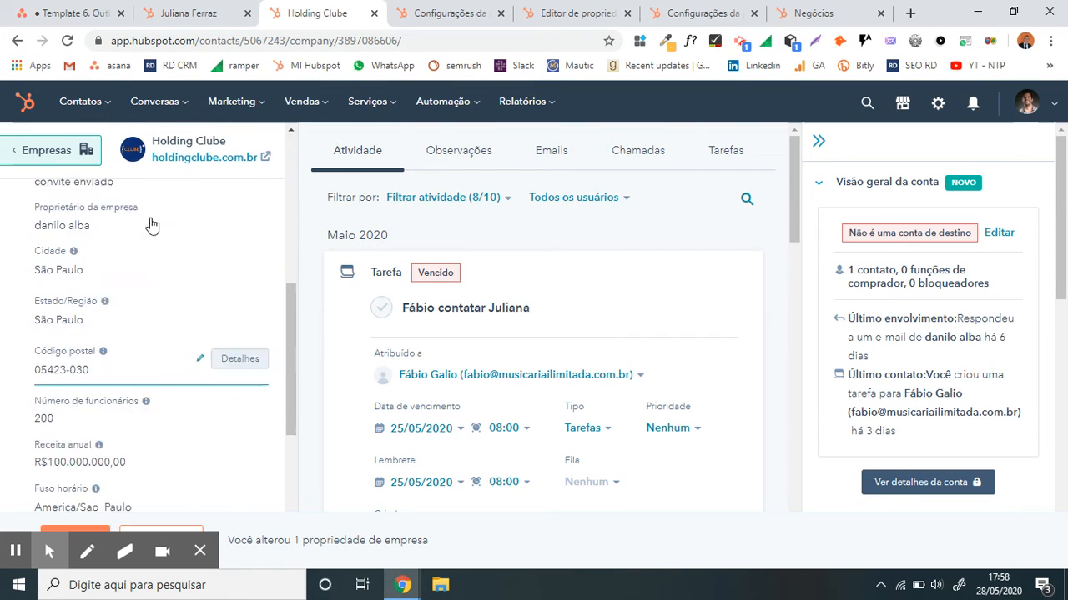
- Open the companies list, start a filter on "fase das empresas" and review the selectable options
click(81, 101)
click(98, 188)
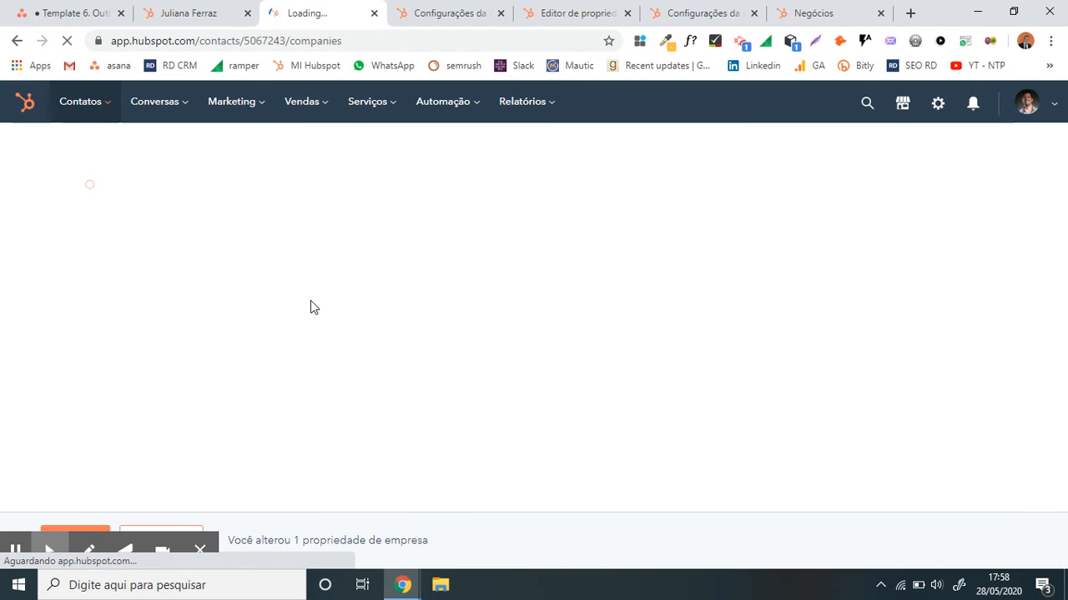
click(94, 382)
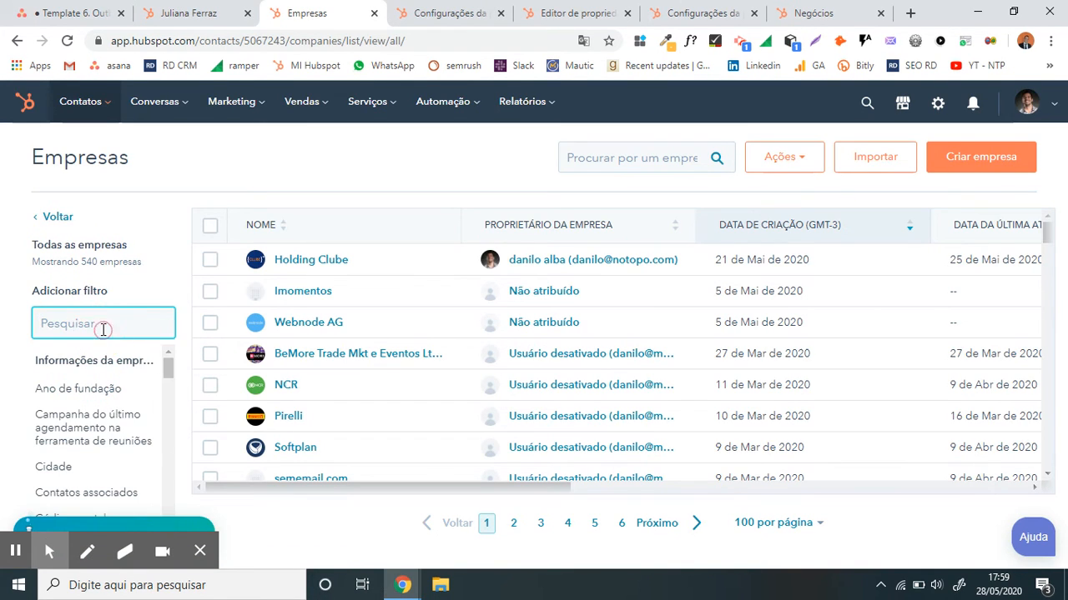
click(76, 425)
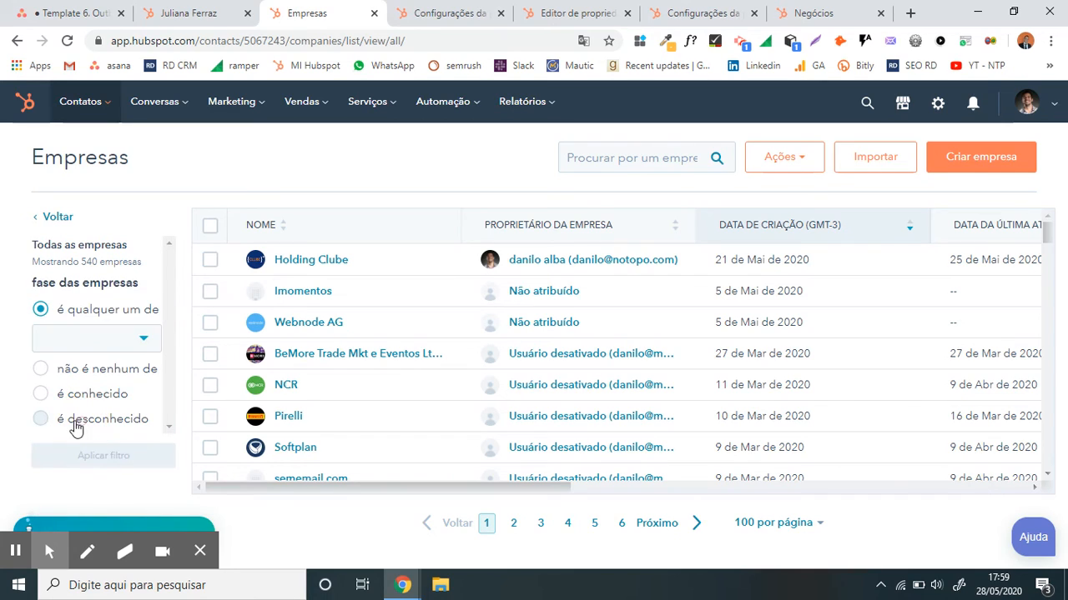
click(101, 341)
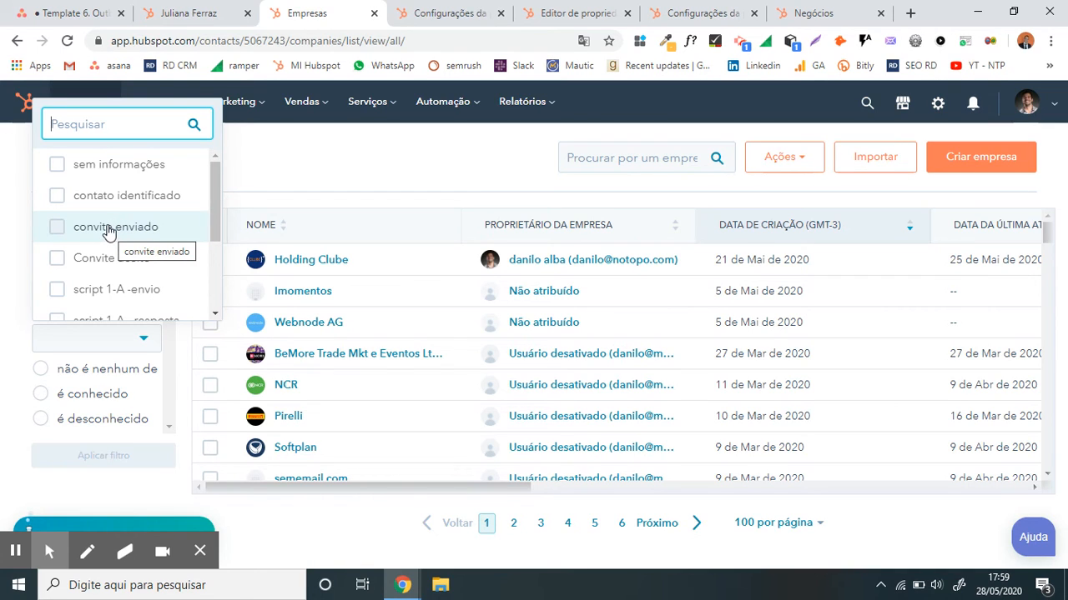
scroll(117, 242, down, 3)
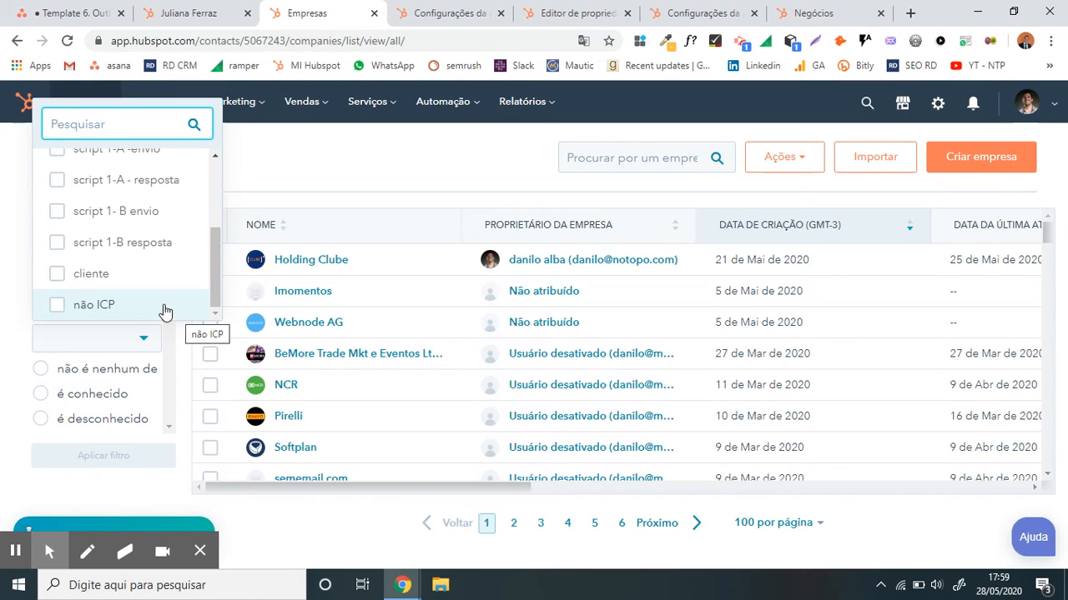
scroll(162, 300, up, 3)
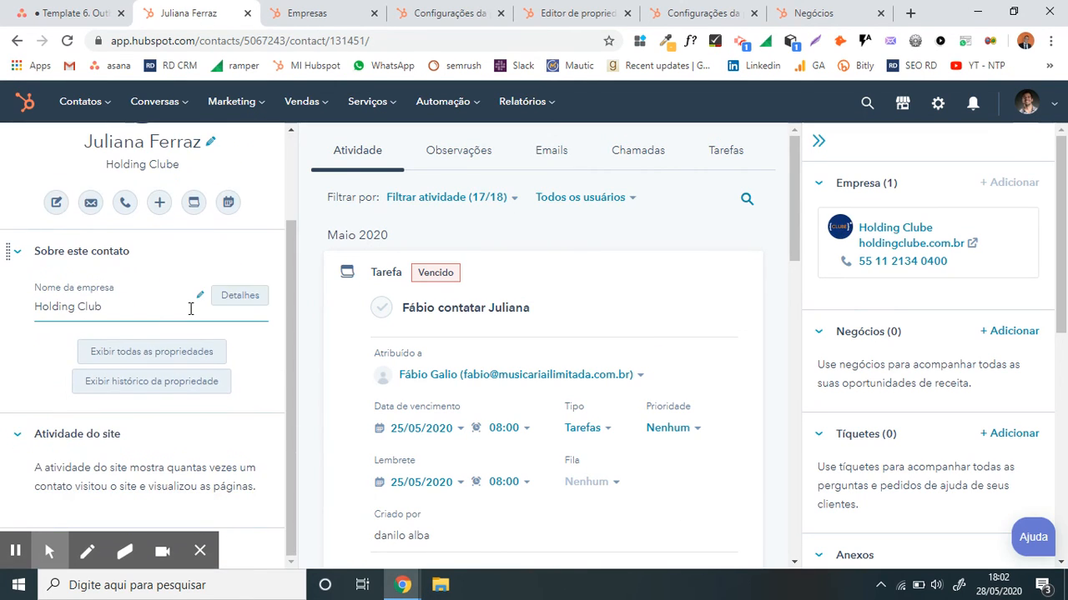
scroll(155, 315, up, 2)
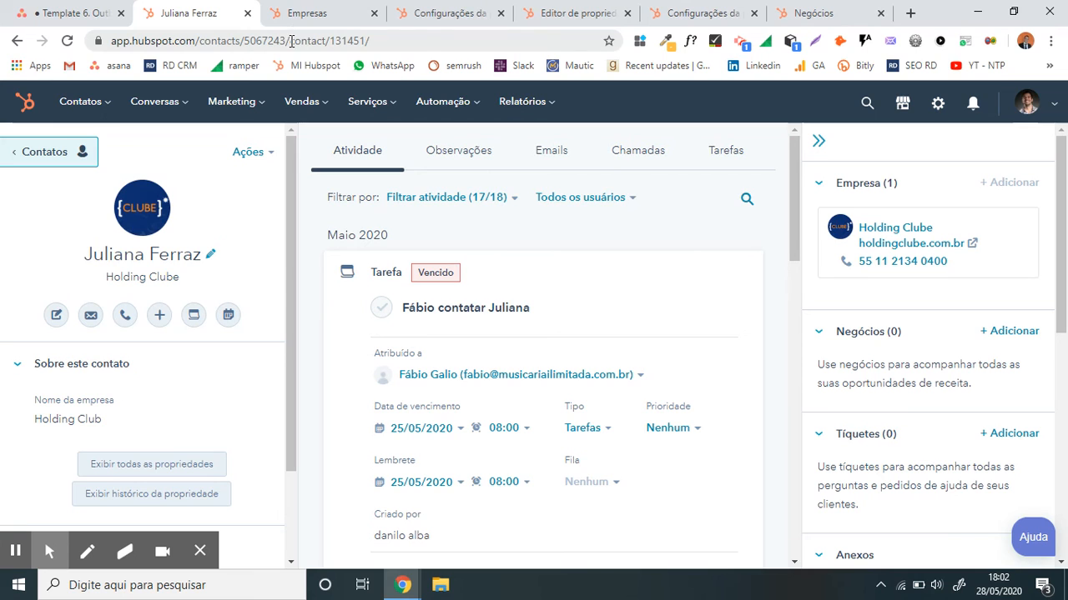
click(292, 15)
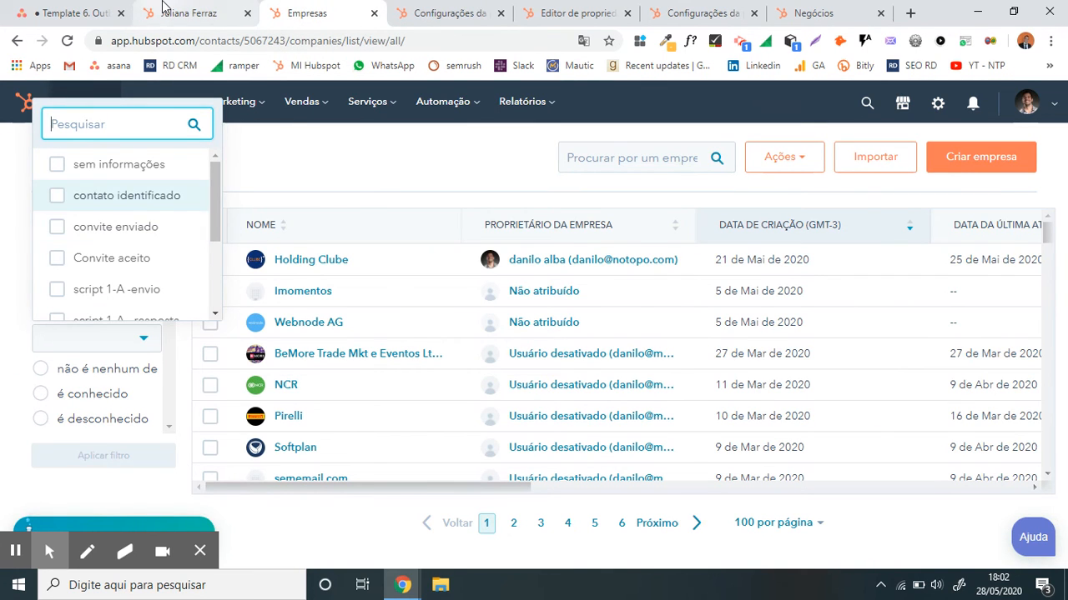
click(167, 10)
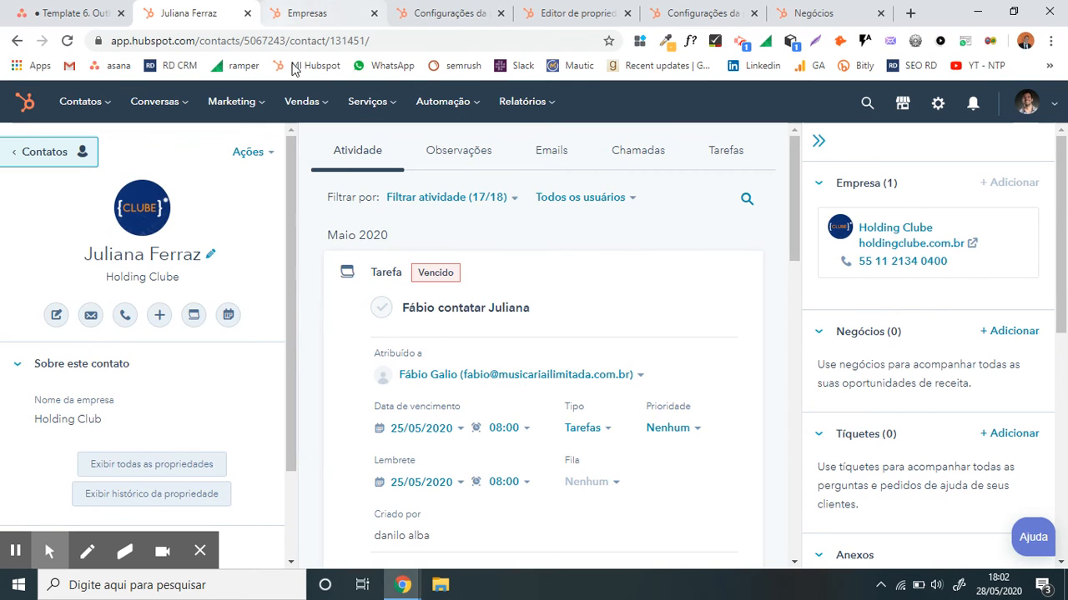